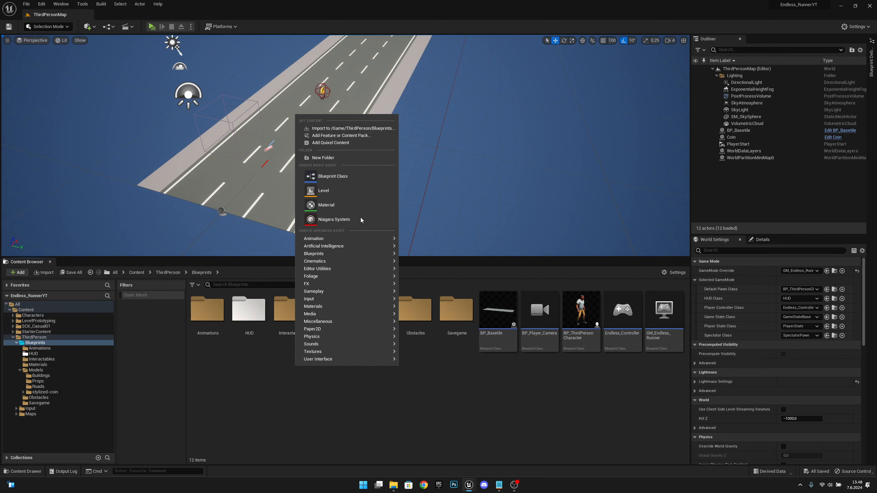
Create a folder named Environment inside the Blueprints folder and open it
left_click(335, 158)
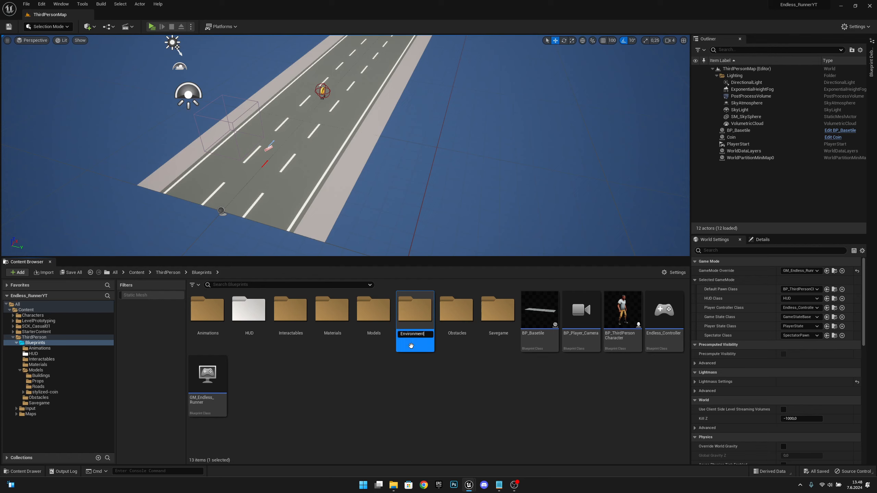
key("Return")
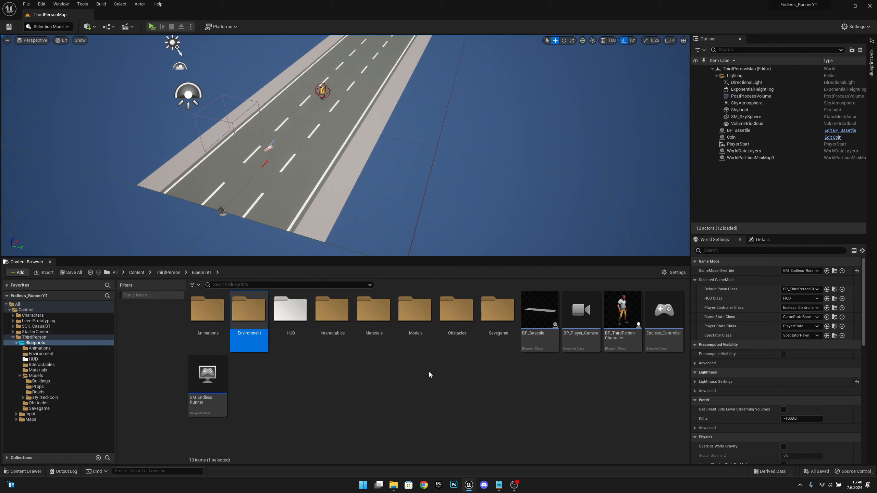
double_click(254, 311)
Create an Actor Blueprint named Building1 in the Environment folder and open it docked beside the ThirdPersonMap tab
right_click(304, 314)
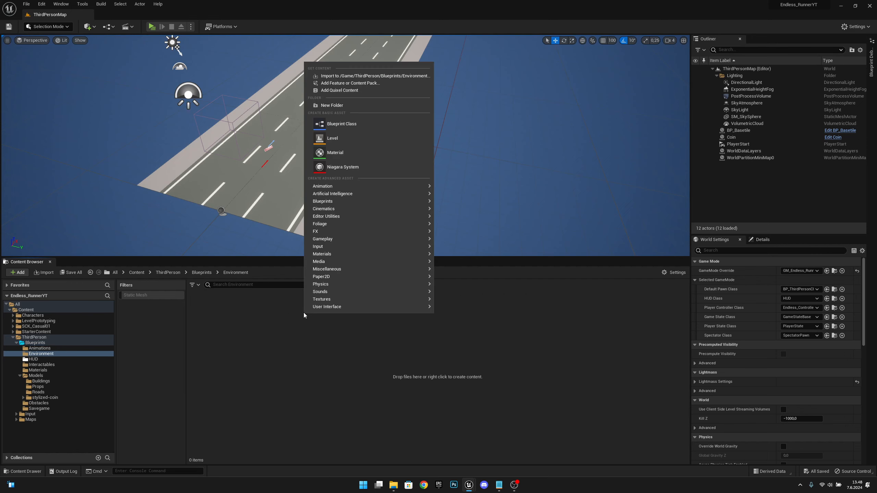
left_click(351, 122)
left_click(367, 174)
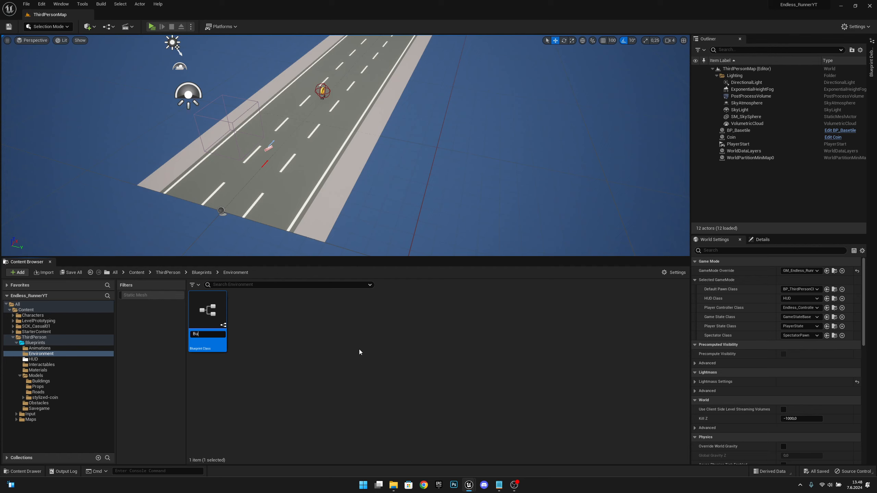
type("Building1")
key("Return")
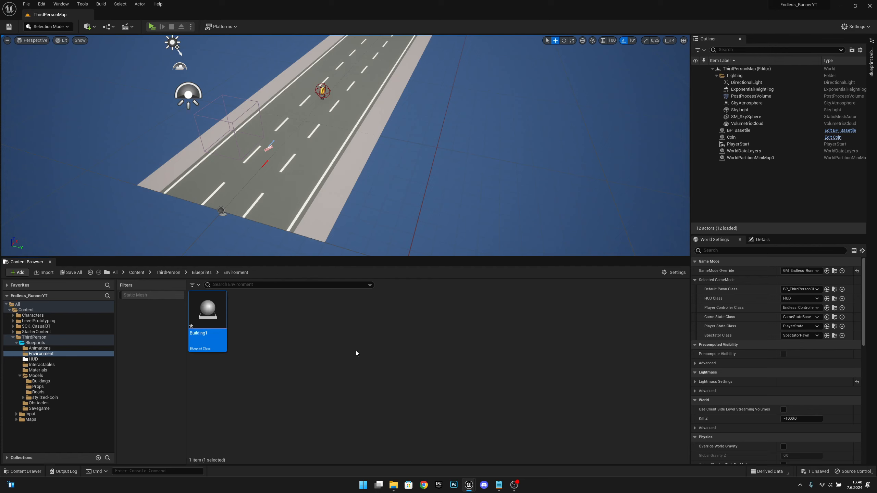
double_click(207, 309)
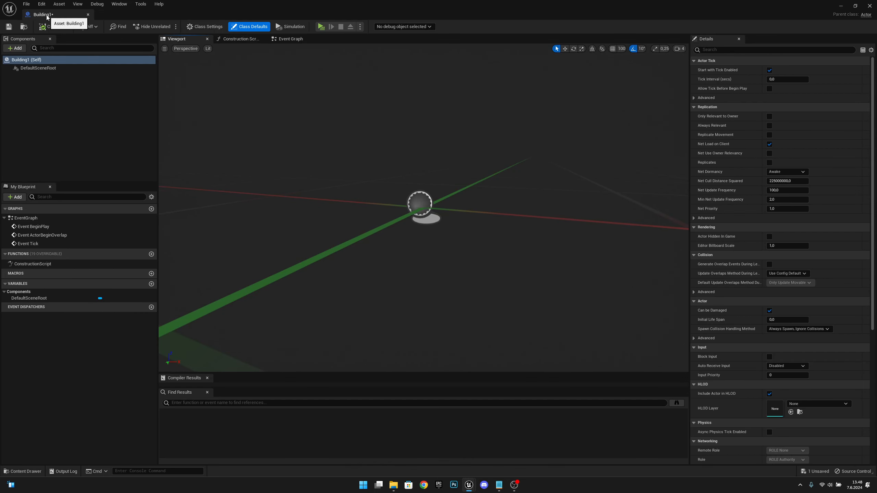
left_click_drag(47, 17, 108, 16)
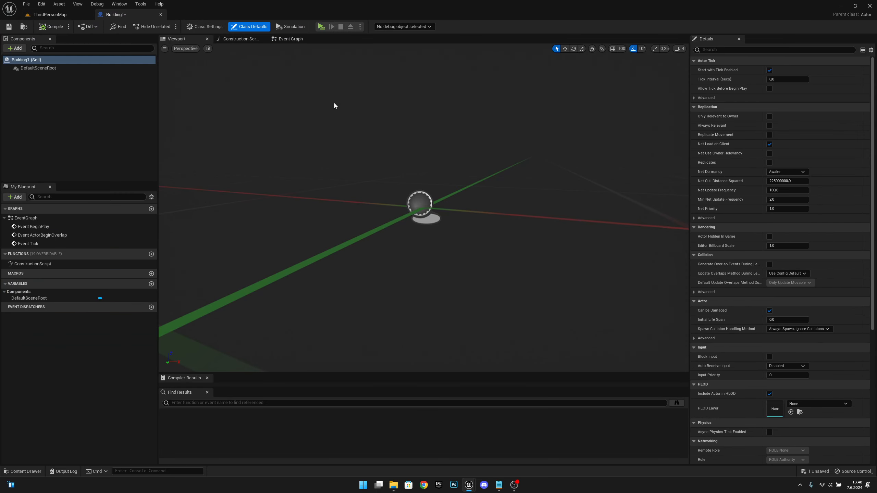
Open the BP_Basetile Blueprint from the Blueprints folder and bring its road into view in the 3D viewport
left_click(36, 13)
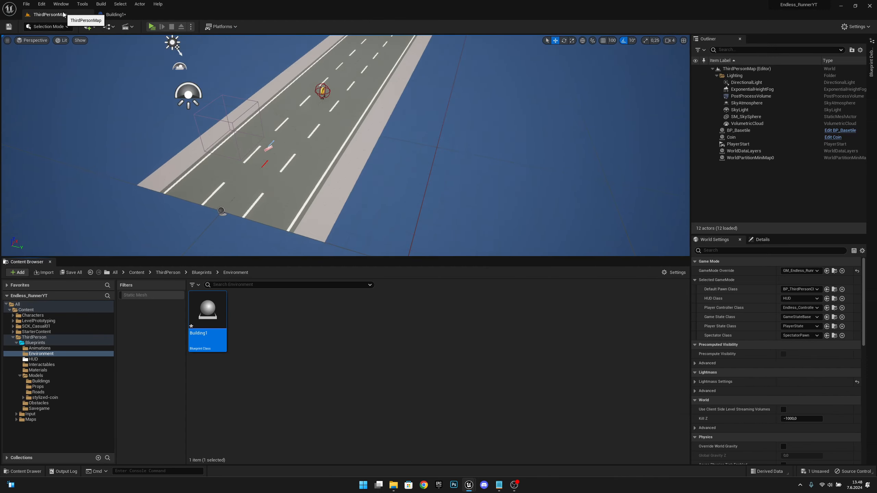
left_click(203, 273)
double_click(540, 311)
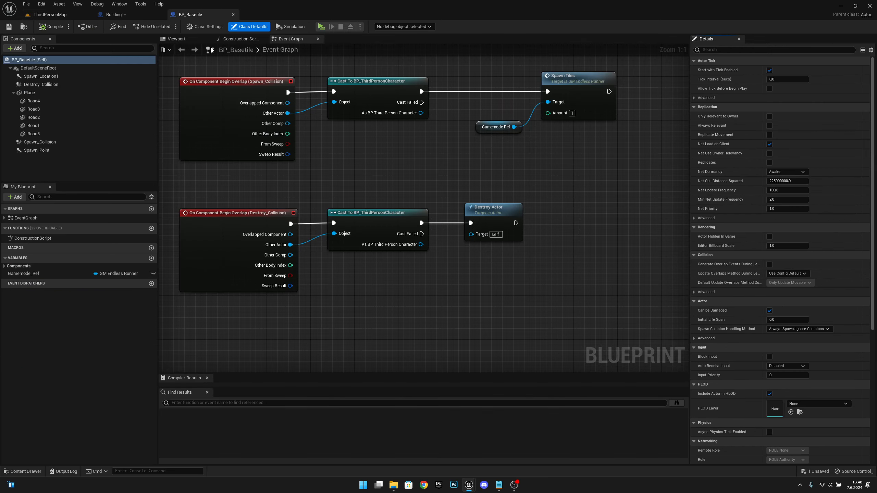
left_click(178, 39)
right_click_drag(423, 208, 466, 231)
key("a")
right_click_drag(319, 209, 416, 220)
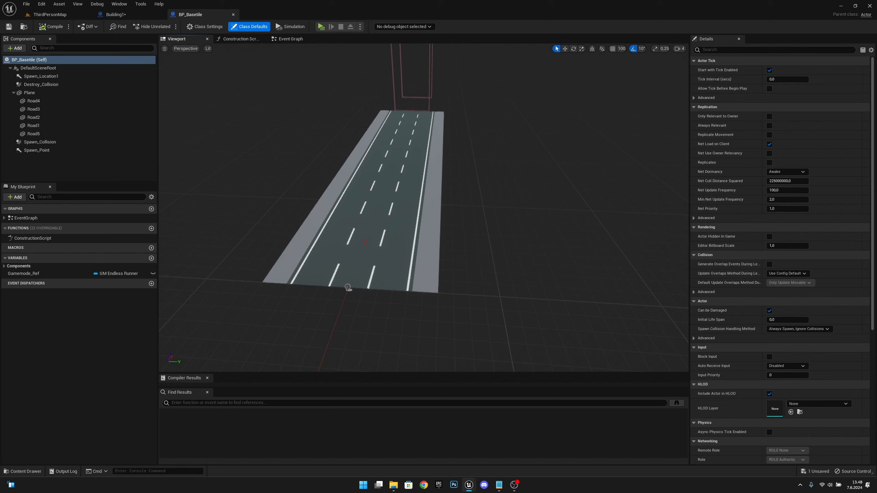
Move the Road1 component out of Plane by attaching it directly to DefaultSceneRoot
left_click(409, 253)
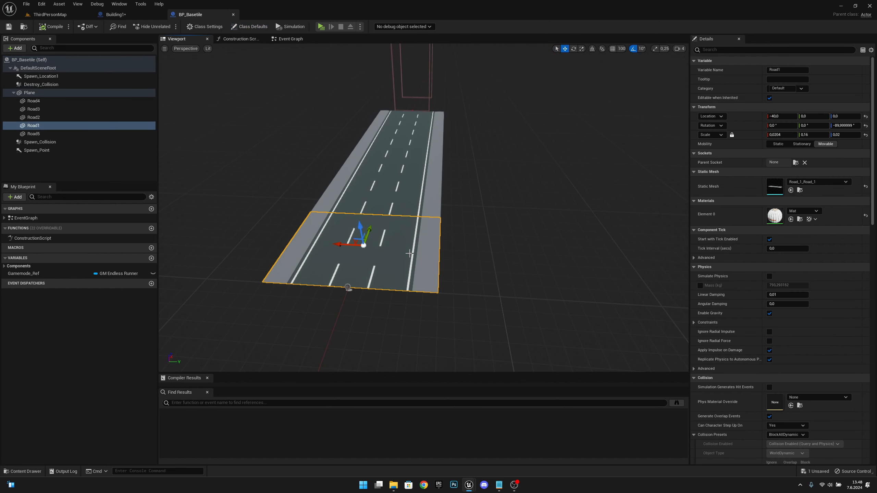
left_click(42, 125)
left_click_drag(42, 125, 38, 69)
left_click(56, 84)
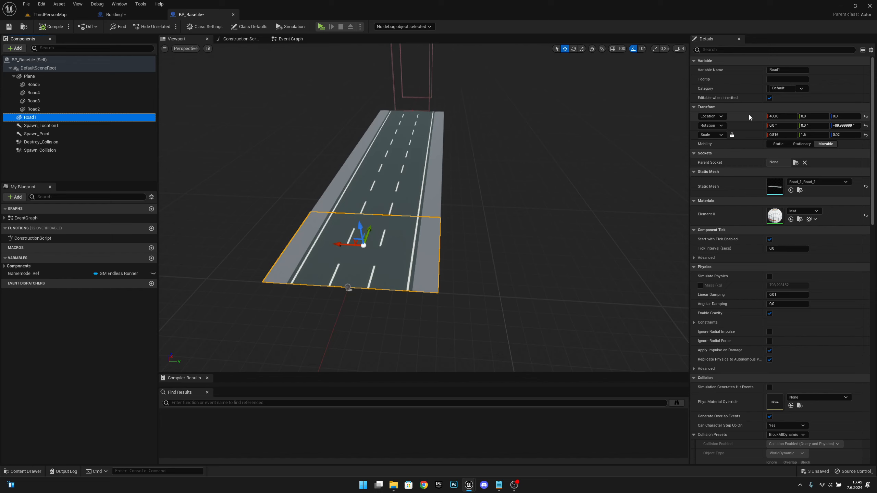
Copy Road1's scale property and attach Road1 back under the Plane component
right_click(751, 135)
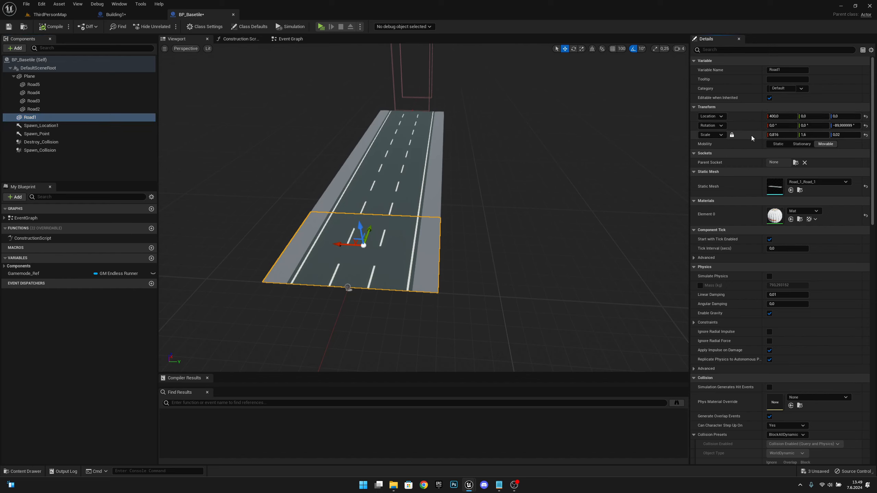
right_click(748, 136)
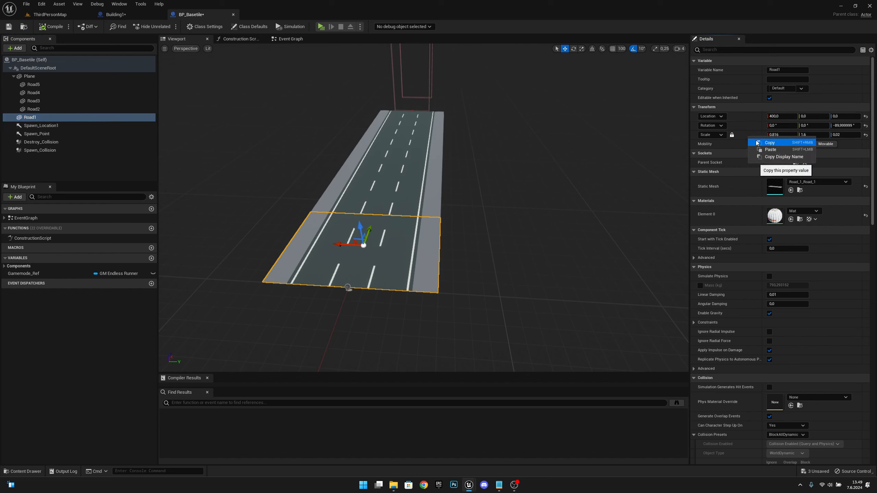
left_click(758, 142)
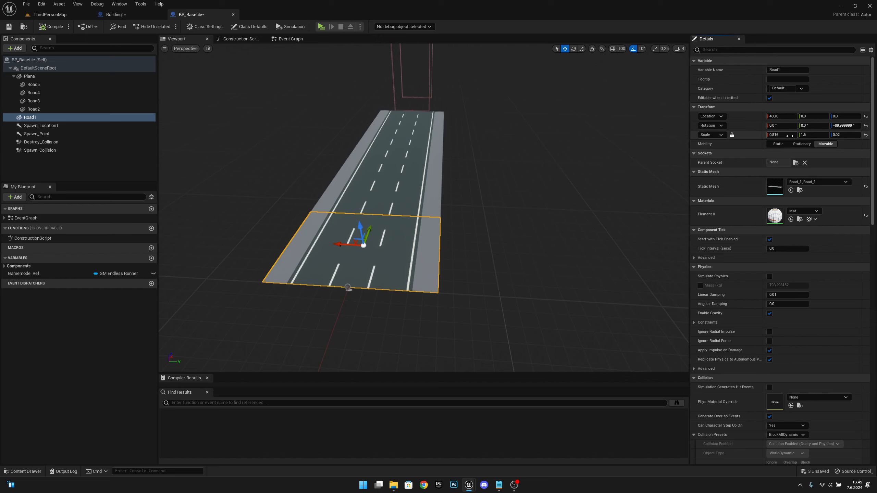
left_click(35, 118)
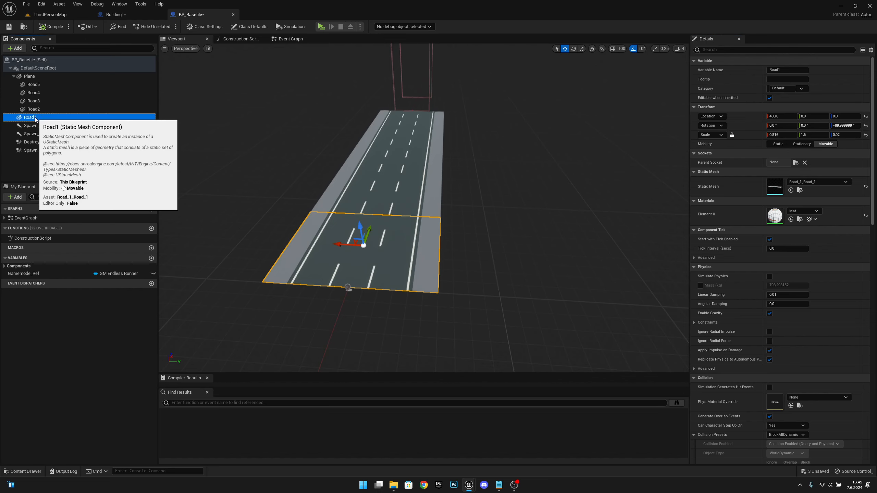
left_click_drag(34, 118, 35, 76)
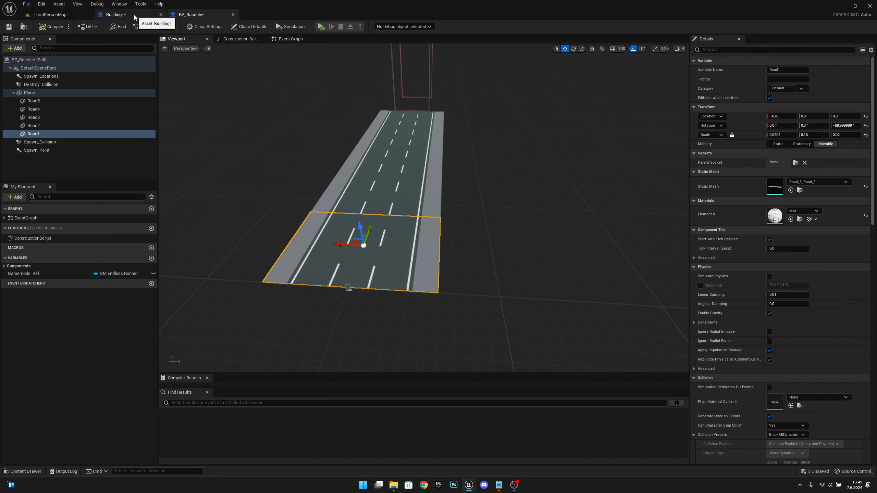
Add a Static Mesh component named Ground to the Building1 Blueprint
left_click(121, 16)
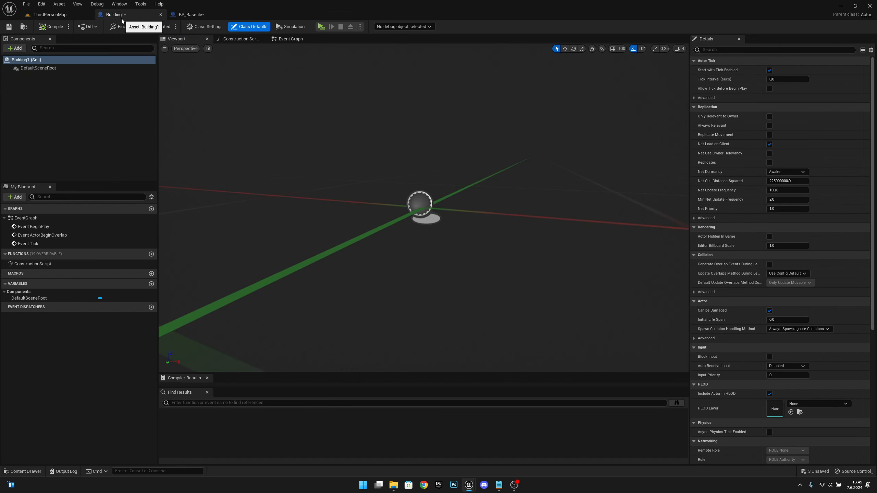
left_click(18, 48)
left_click(25, 117)
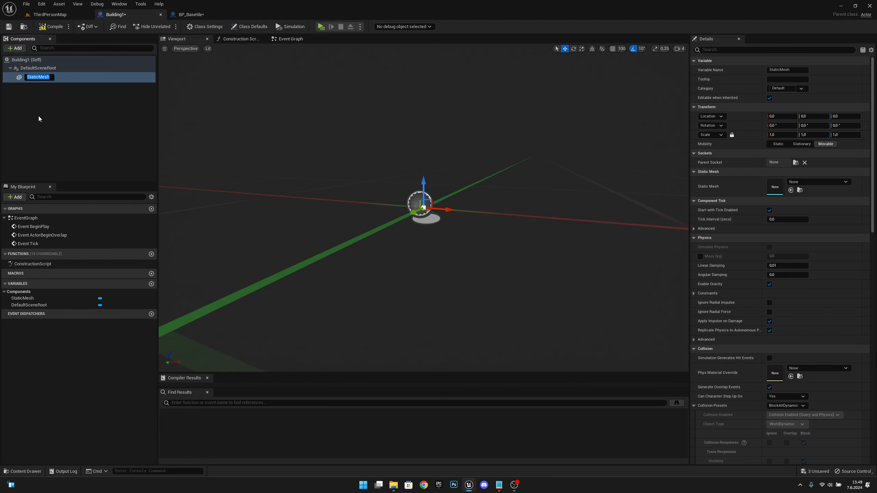
type("Ground")
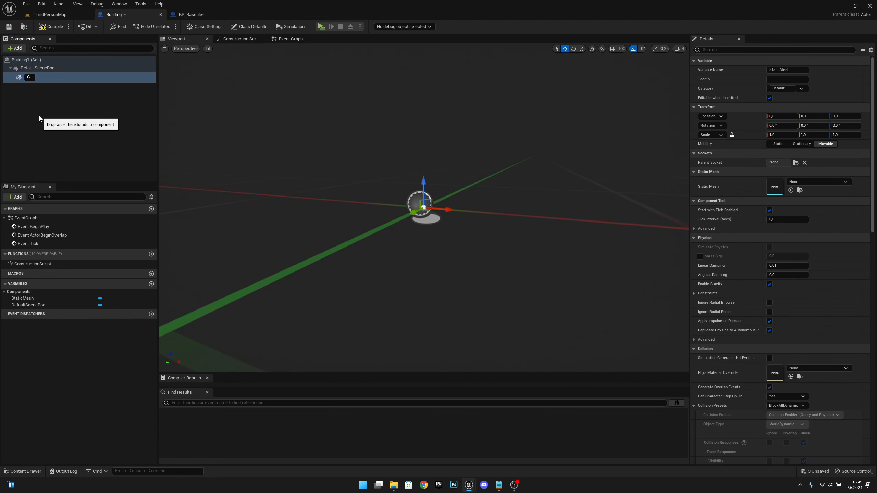
key("Return")
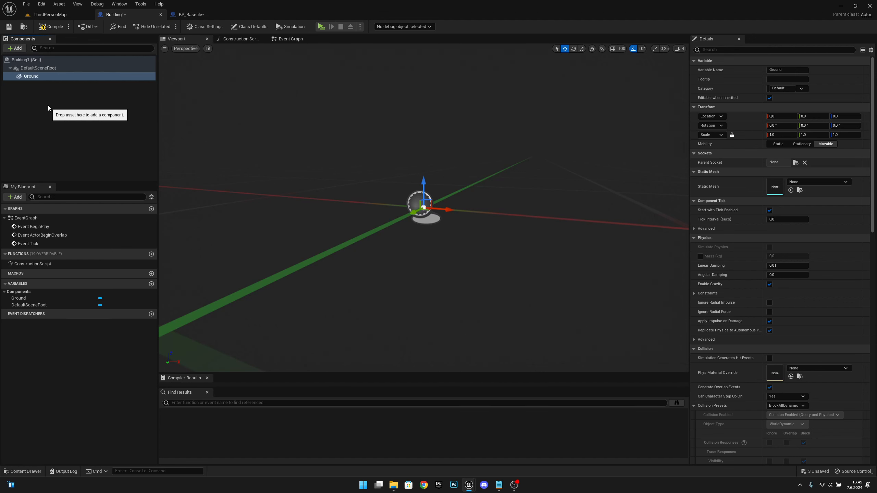
Assign the Road_1_Road_1 mesh to Ground and paste the copied scale of 0.816, 1.6, 0.02
left_click(839, 183)
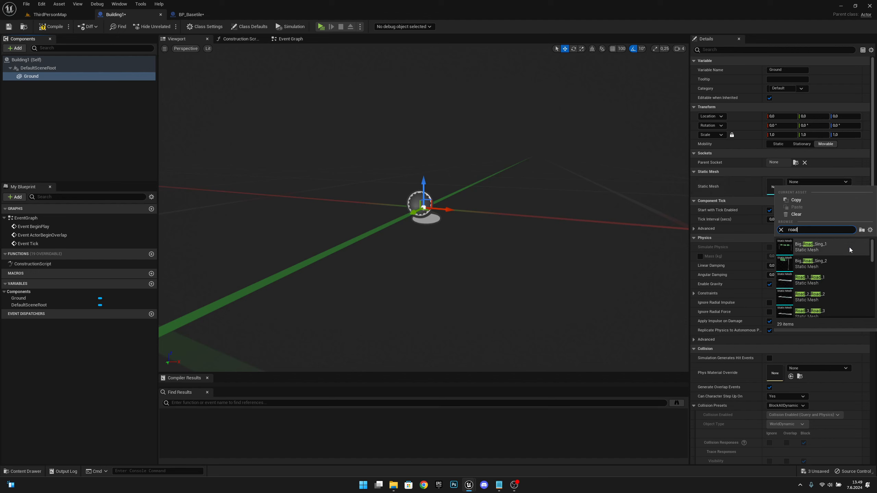
left_click(816, 282)
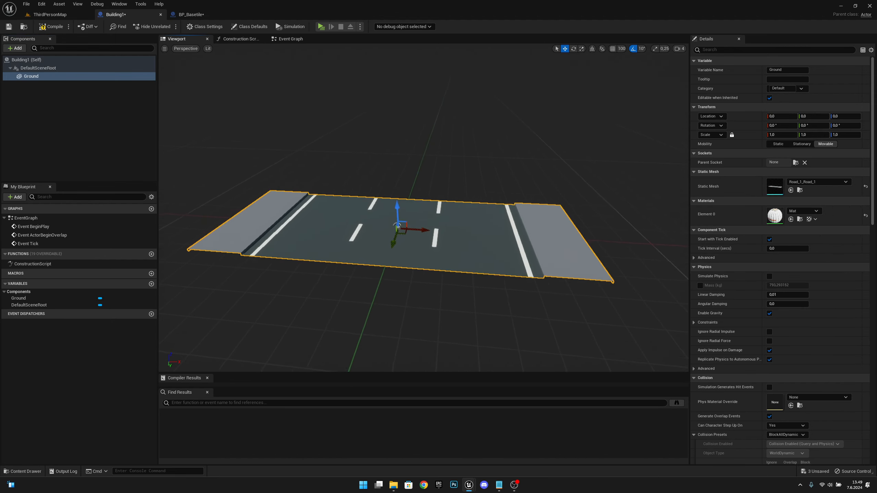
right_click(752, 134)
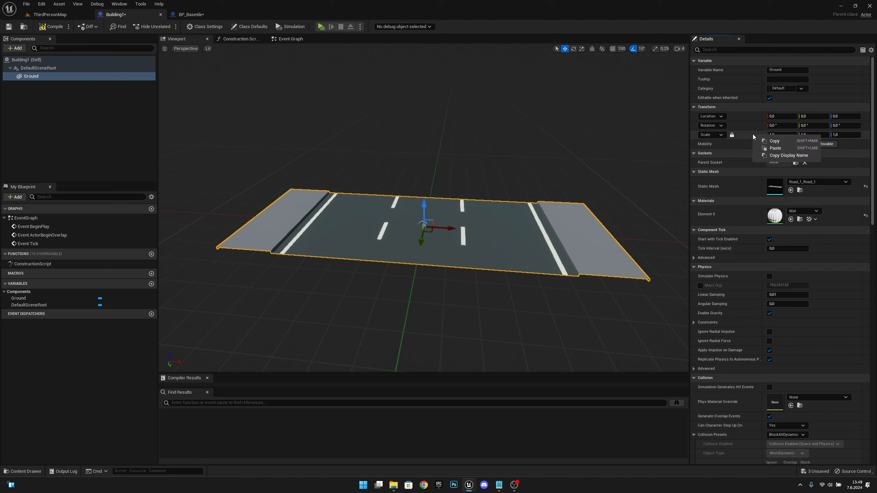
left_click(765, 148)
Add a second Static Mesh component to Building1 and attach it directly to DefaultSceneRoot instead of Ground
left_click_drag(643, 216, 539, 218, "alt")
right_click_drag(556, 187, 480, 188)
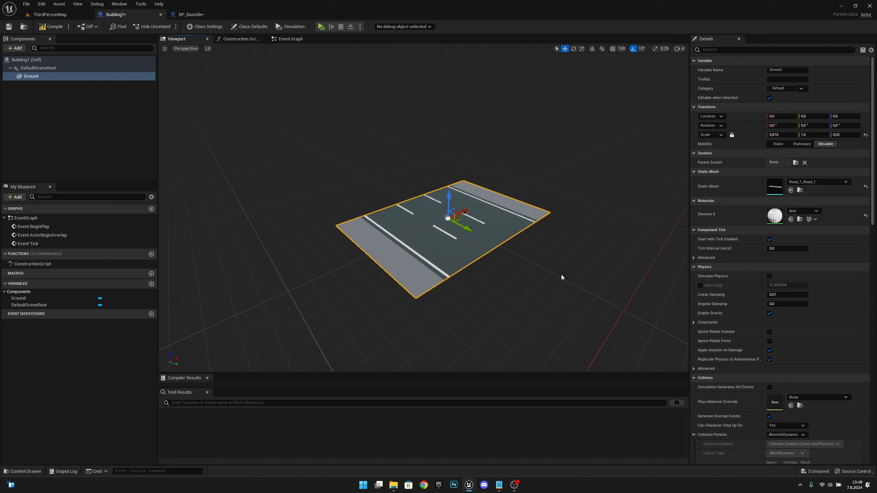
right_click_drag(561, 275, 526, 264)
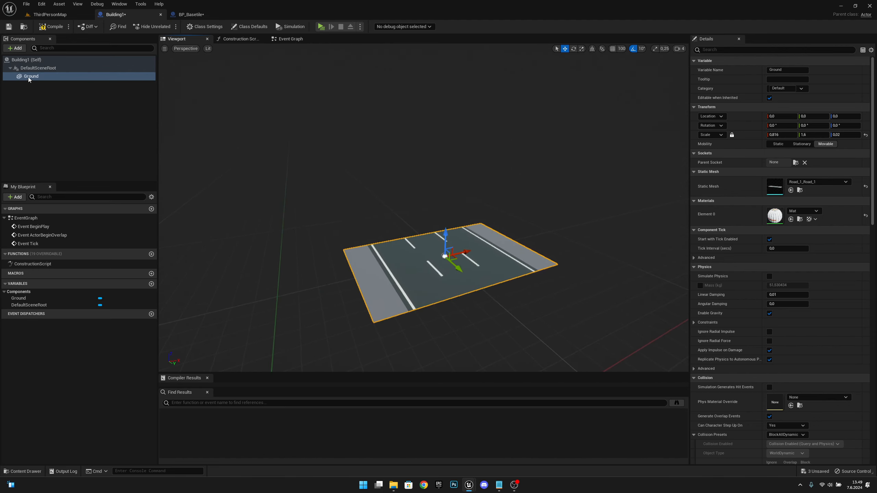
left_click(16, 49)
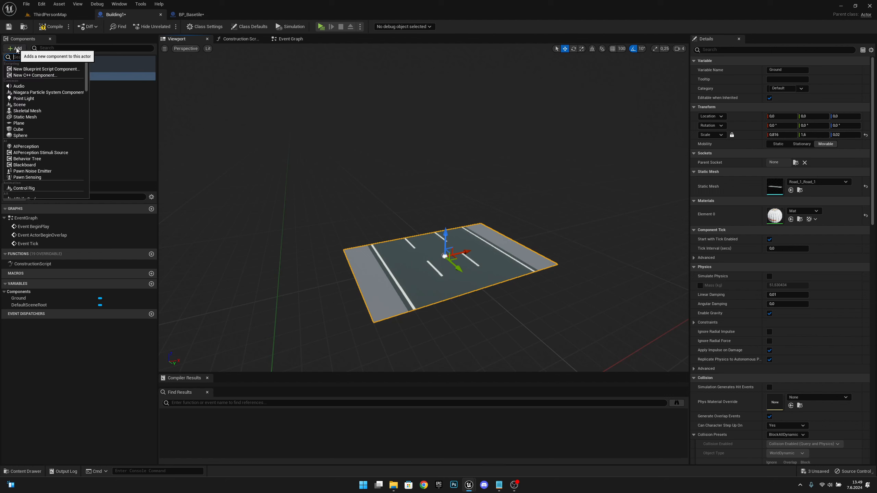
left_click(35, 117)
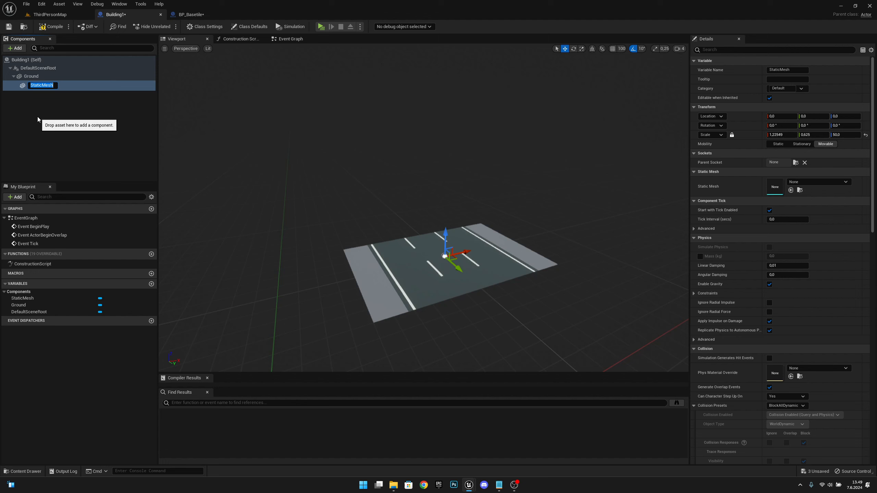
left_click(37, 116)
left_click_drag(43, 84, 45, 68)
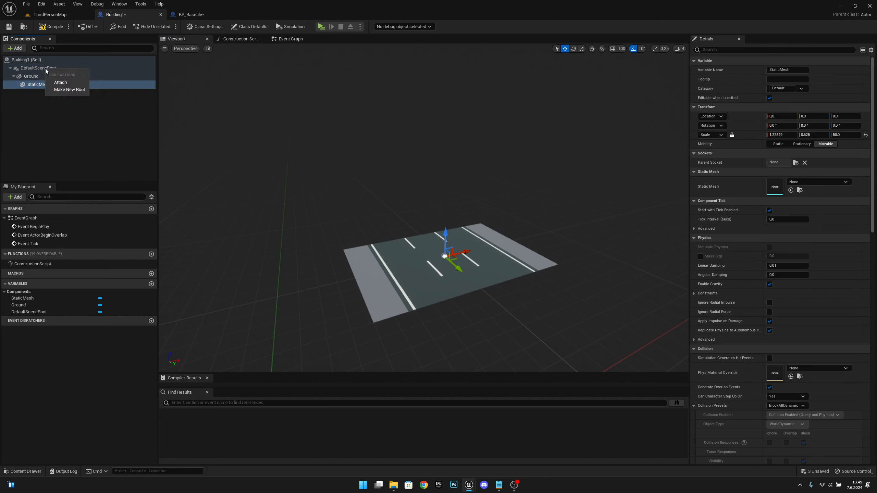
left_click(55, 82)
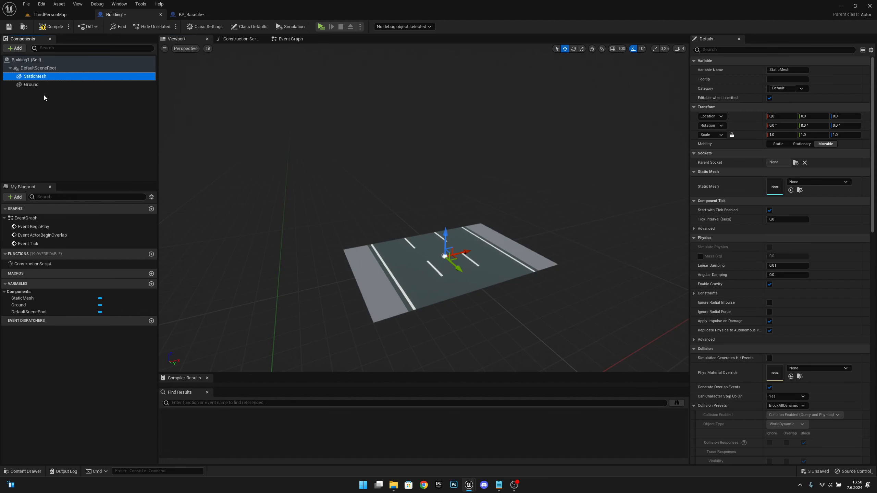
Rename the new StaticMesh component as Building
left_click(44, 95)
left_click(28, 78)
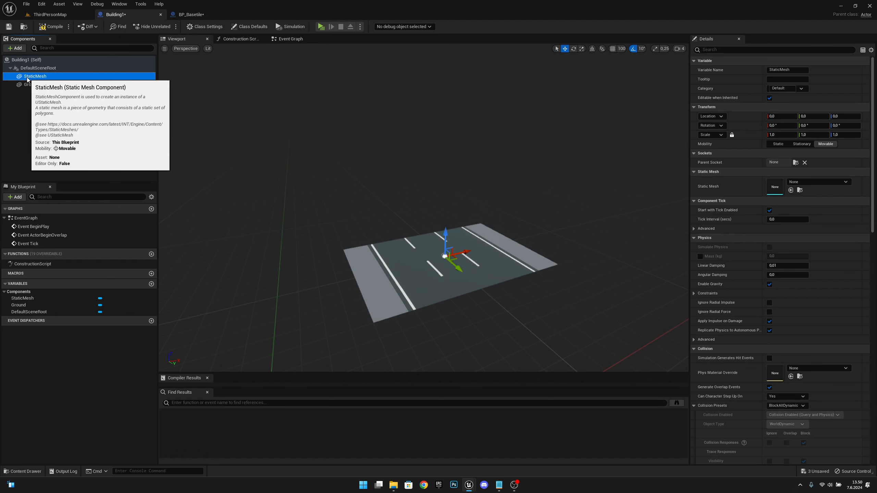
left_click(27, 78)
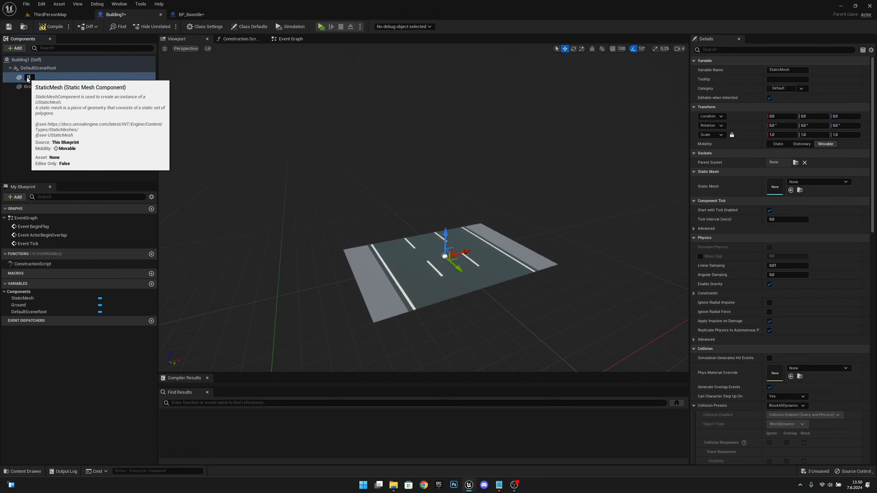
type("Building")
key("Return")
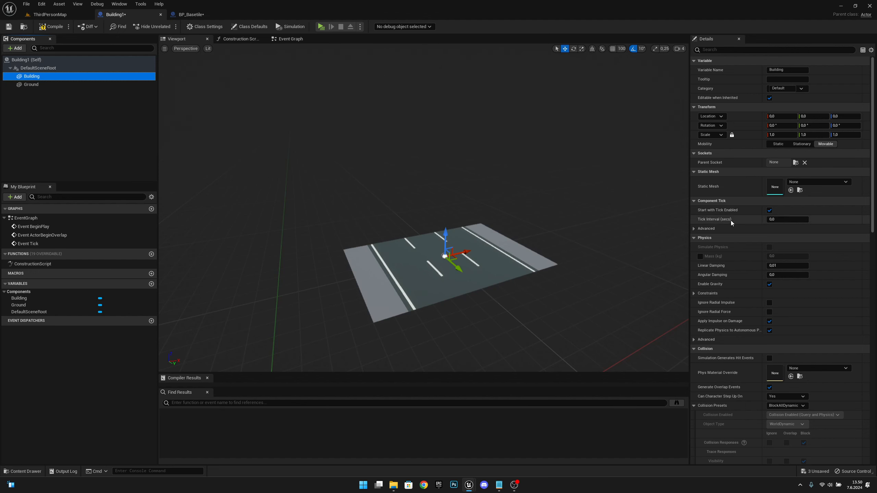
Assign the Building_2 static mesh to the Building component of Building1
left_click(833, 182)
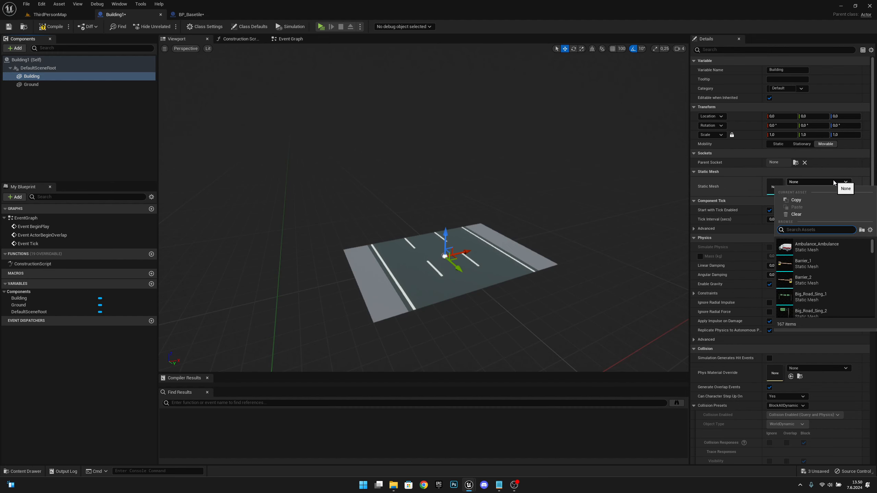
type("build")
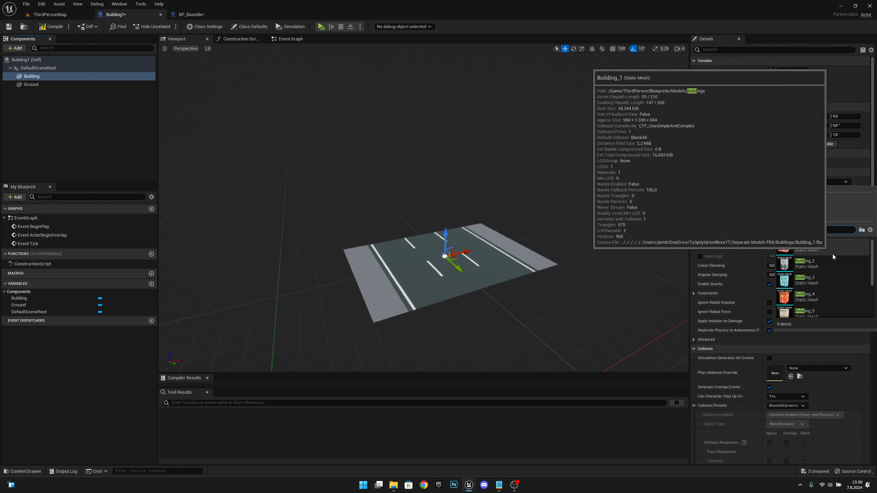
left_click(820, 265)
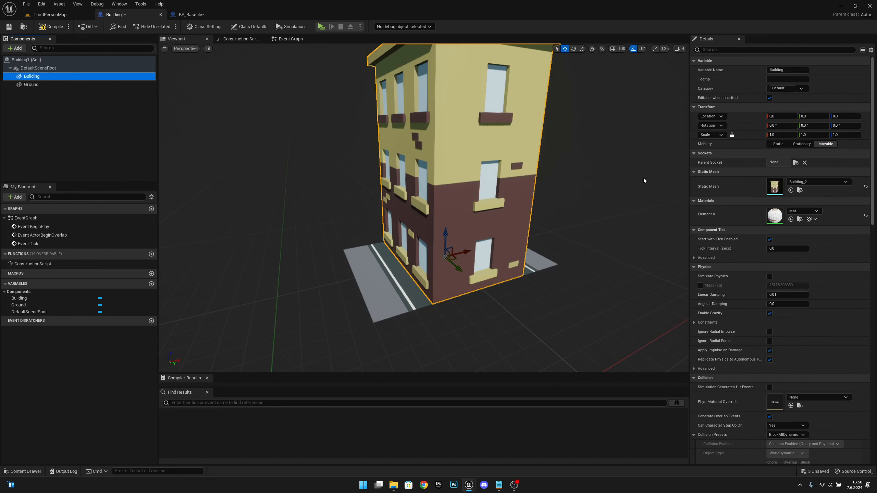
right_click_drag(614, 169, 590, 169)
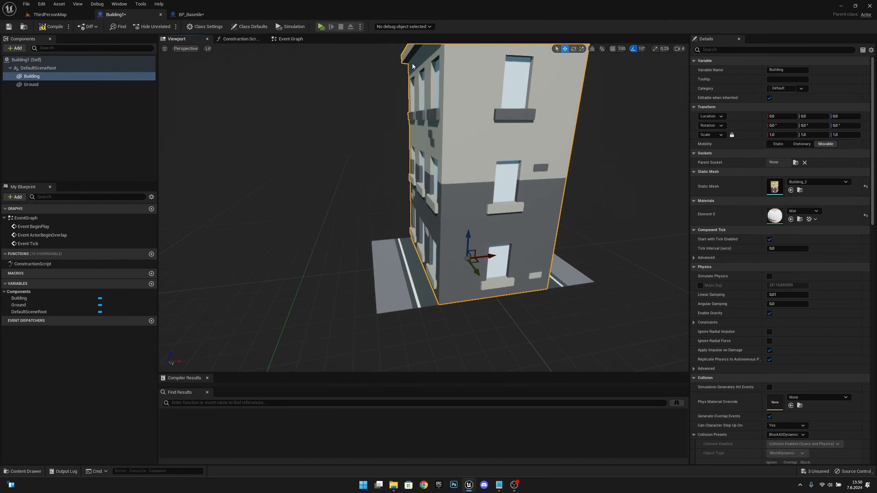
right_click_drag(412, 66, 564, 62)
left_click(829, 183)
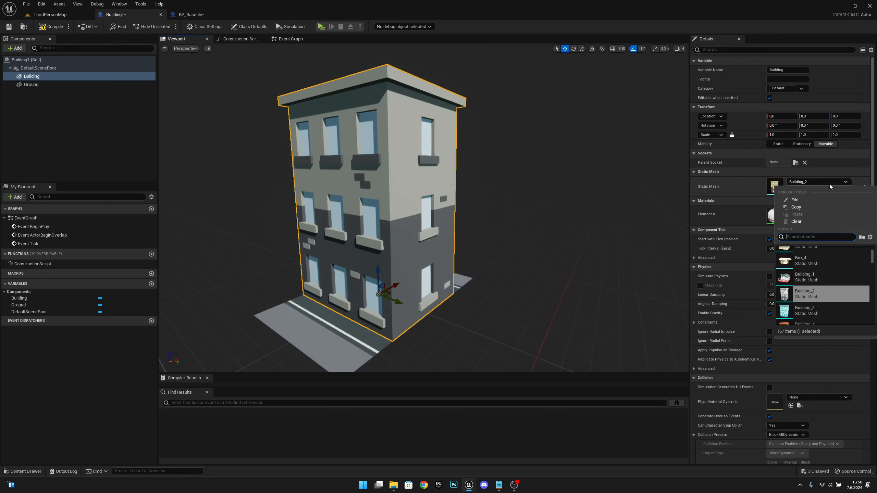
scroll(826, 303, "down", 1)
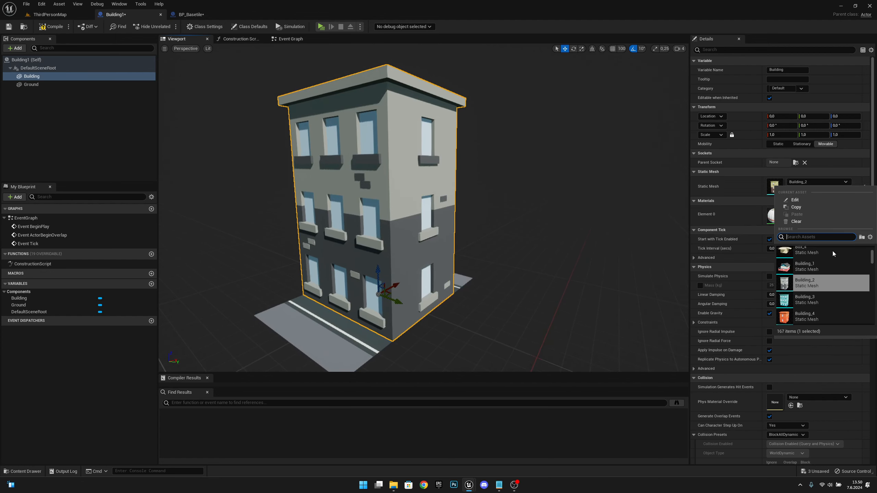
left_click(836, 286)
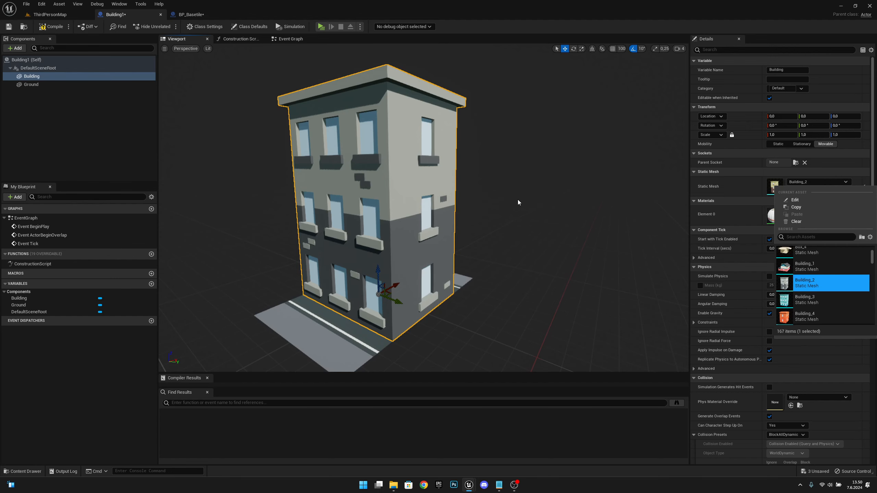
Set the position grid snap to 10 and move the Building component along the X axis to location 300
key("d")
right_click_drag(518, 199, 390, 204)
key("s")
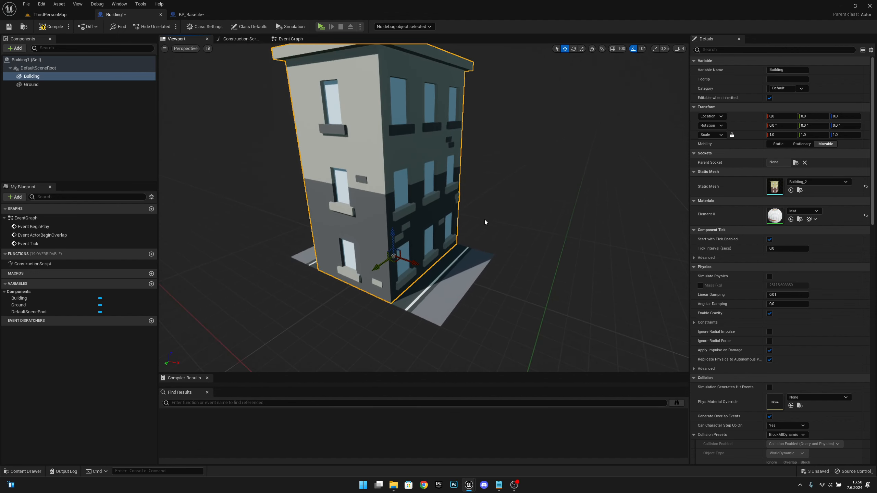
right_click_drag(485, 219, 465, 261)
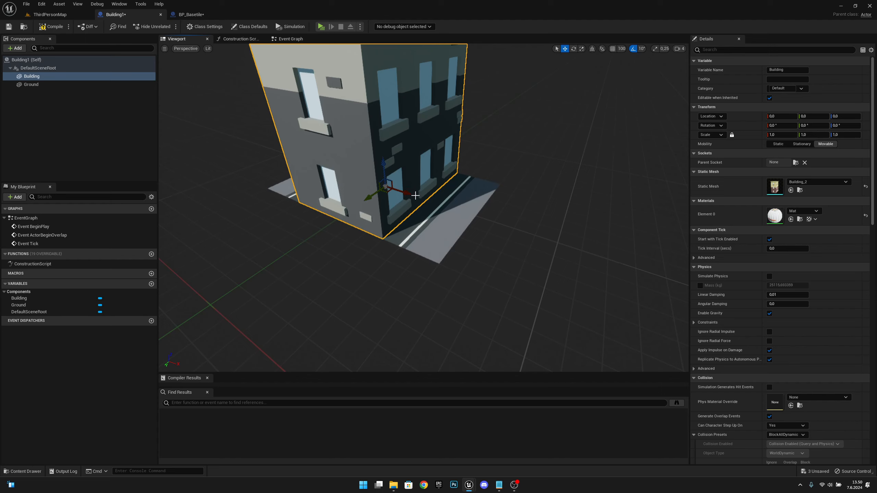
left_click(620, 49)
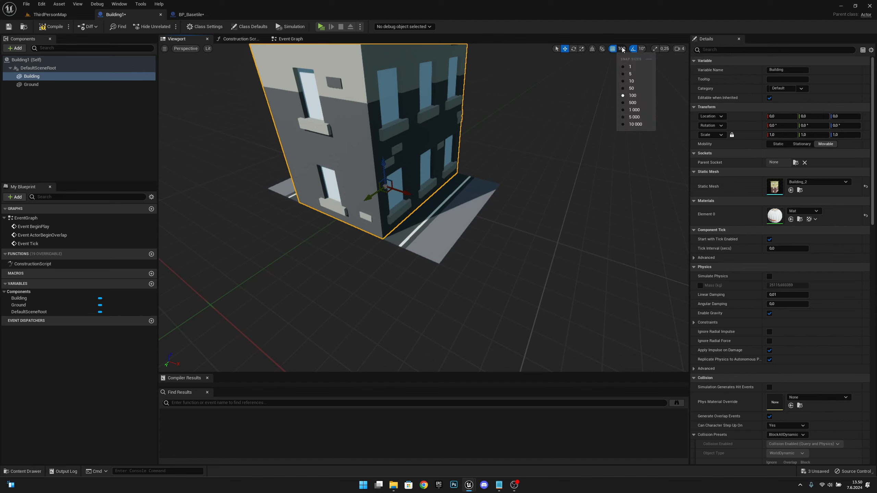
left_click(631, 81)
right_click_drag(631, 83, 631, 99)
key("w")
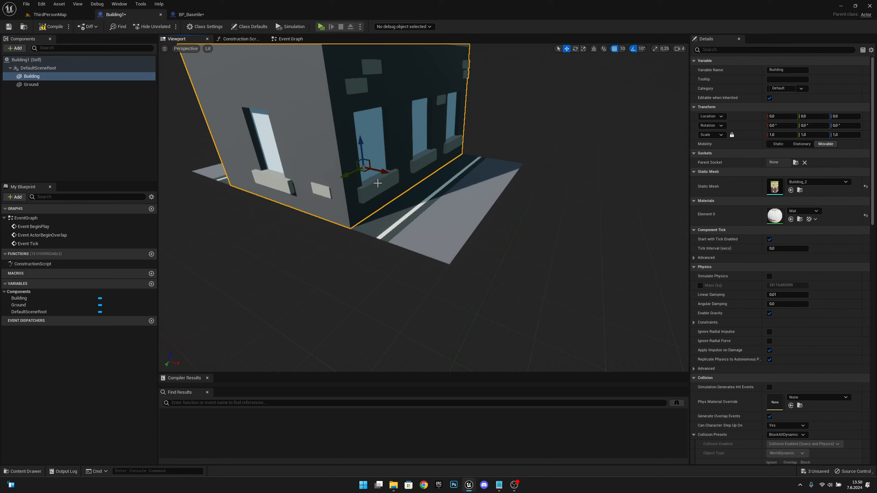
left_click_drag(386, 173, 451, 198)
right_click_drag(451, 206, 433, 203)
key("w")
key("s")
key("d")
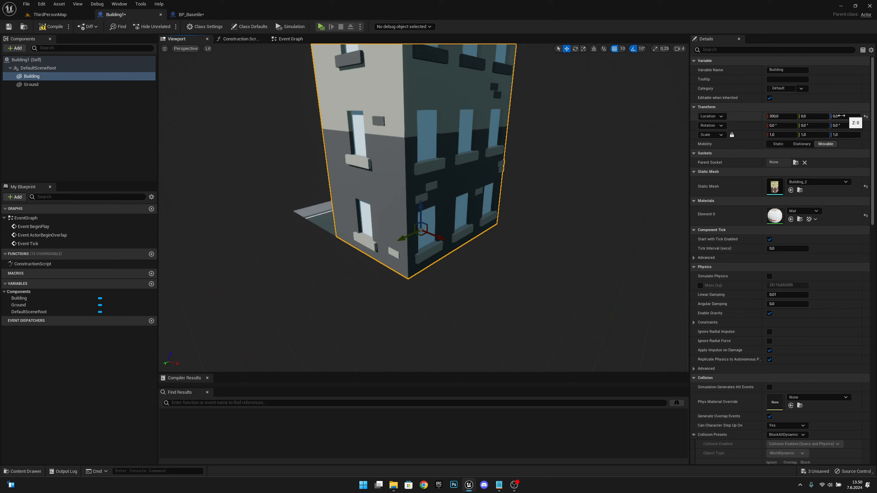
key("d")
right_click_drag(546, 210, 545, 192)
key("a")
key("s")
key("d")
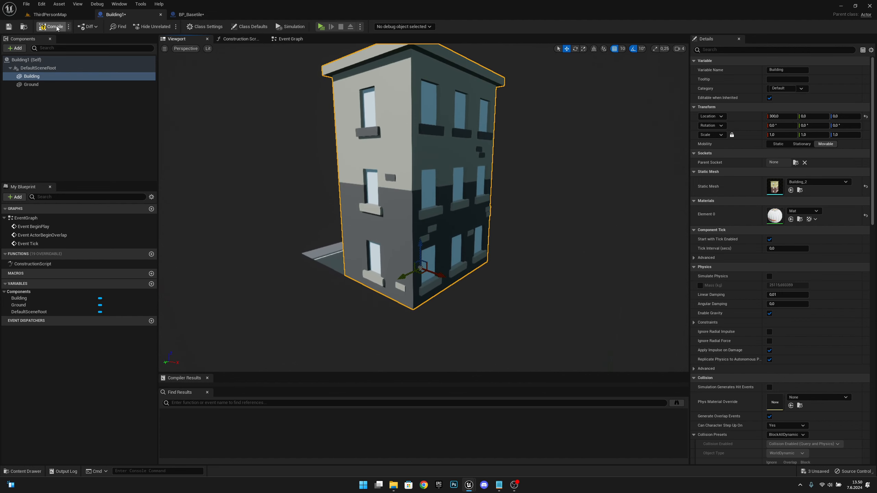
Compile and save Building1, and duplicate it in the Environment folder as Building2
left_click(10, 30)
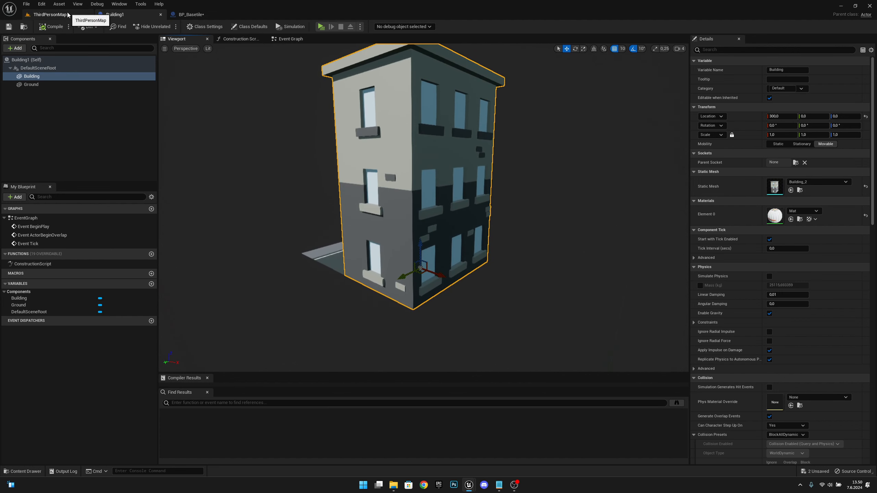
left_click(55, 15)
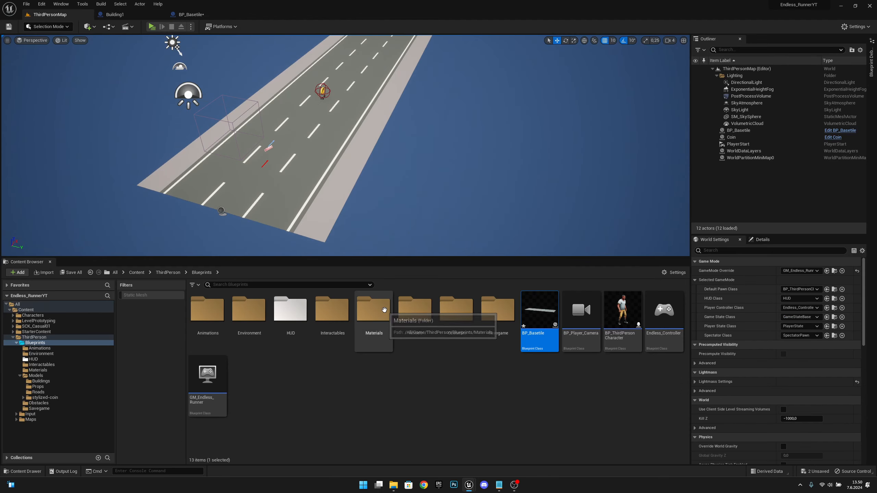
left_click(247, 315)
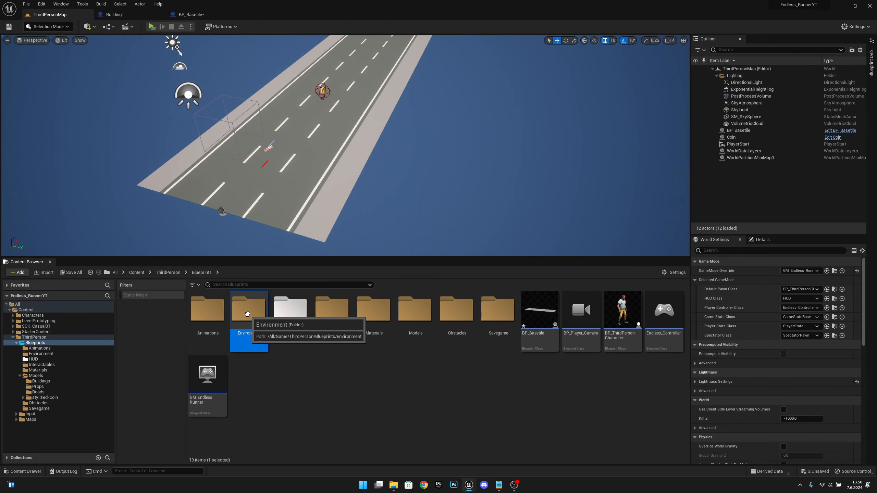
double_click(247, 315)
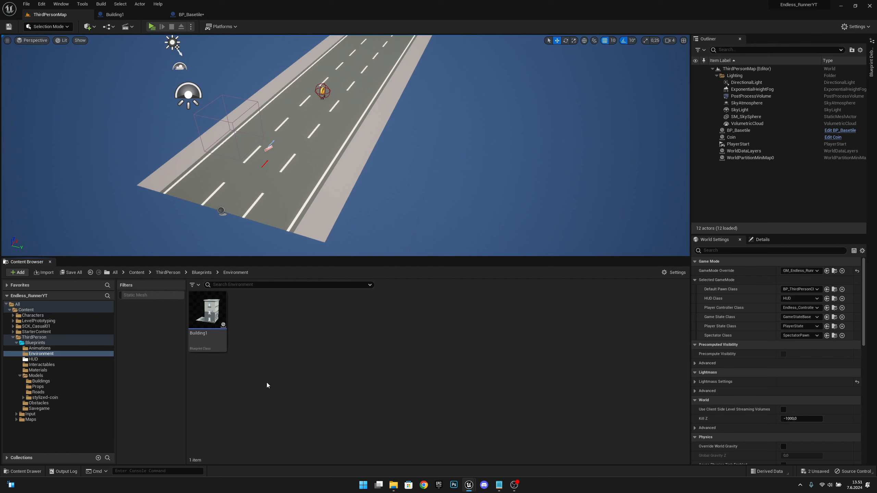
right_click(214, 324)
left_click(267, 181)
key("Return")
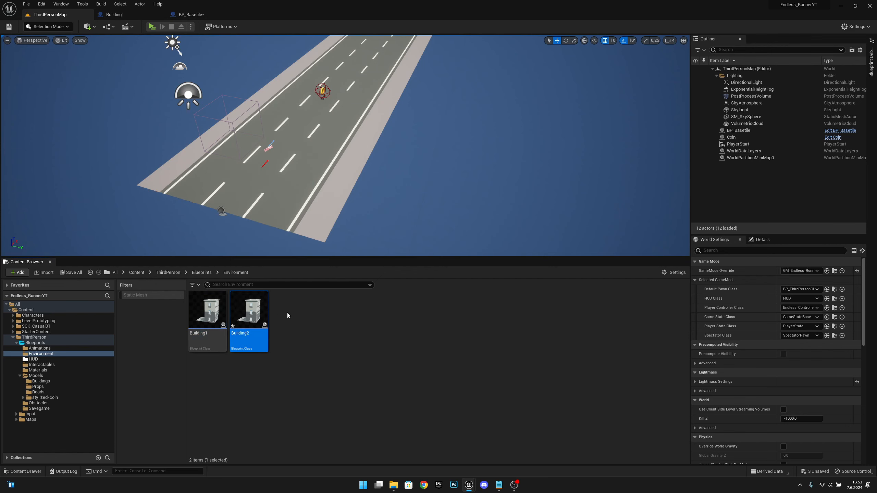
Open the Building2 Blueprint and change its Building component's static mesh to Building_3
double_click(255, 312)
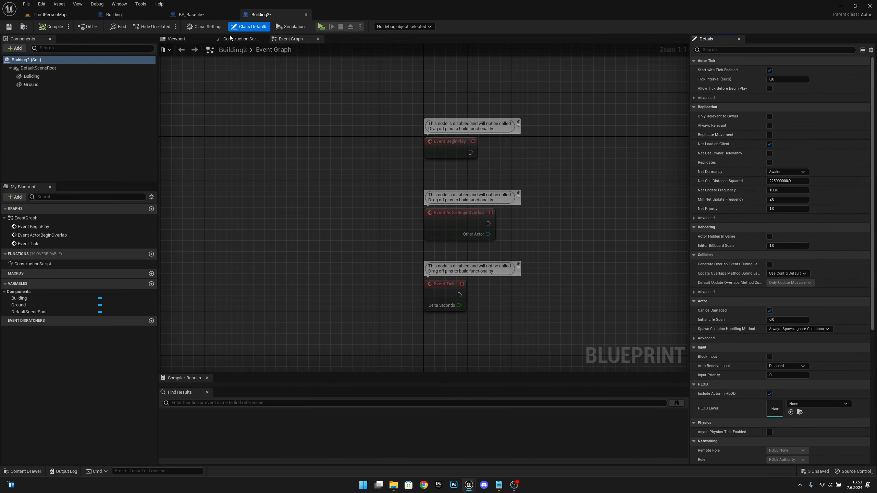
left_click(177, 38)
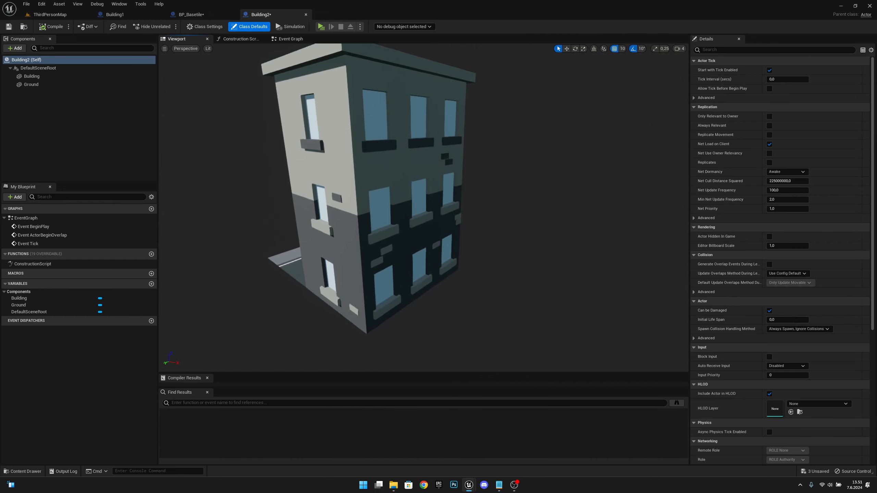
left_click(381, 180)
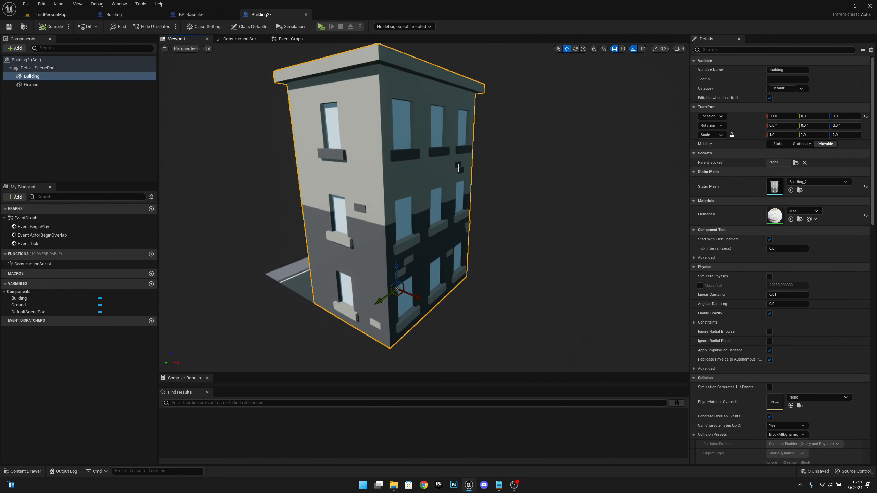
left_click(821, 182)
left_click(828, 310)
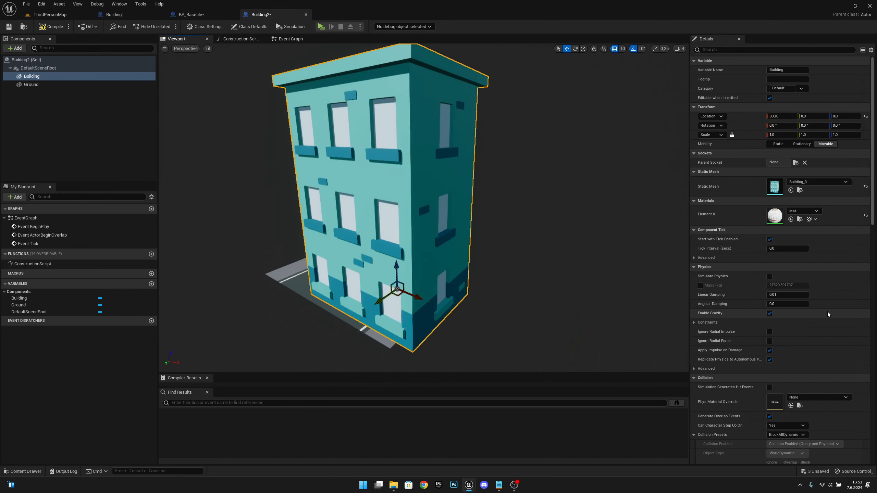
Rotate the Building component of Building2 about the Z axis to exactly -90°
right_click_drag(501, 290, 495, 269)
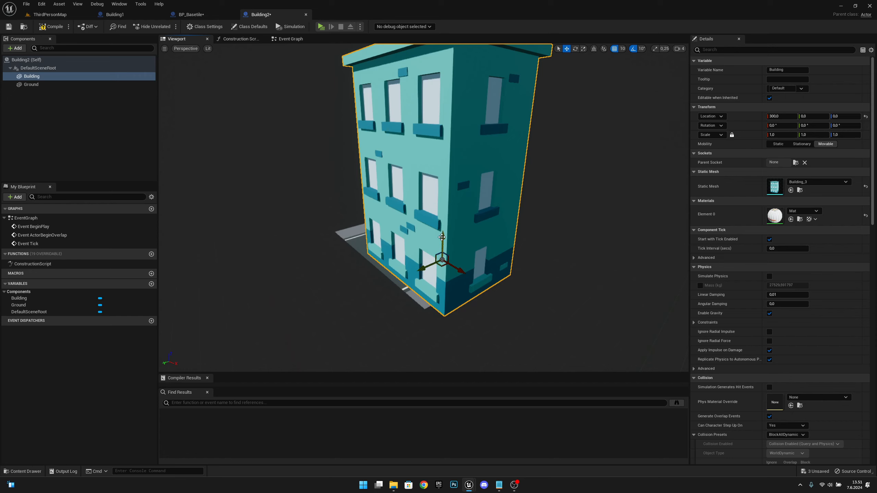
key("e")
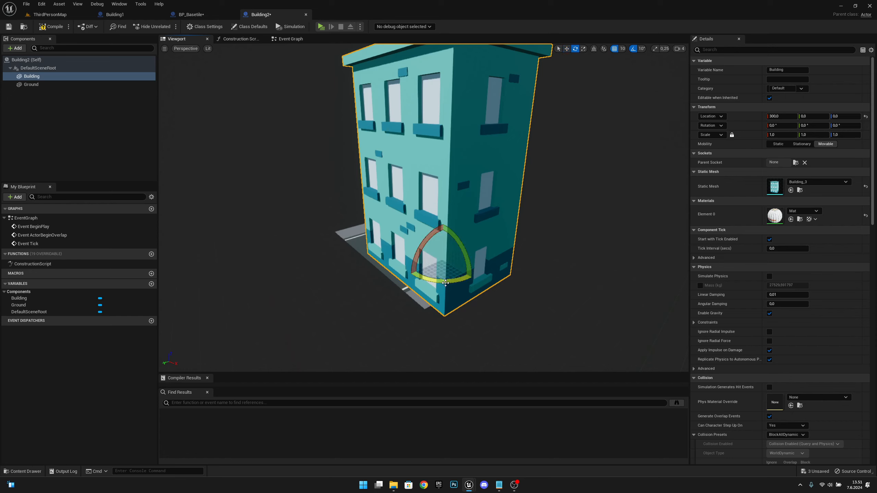
left_click_drag(441, 282, 473, 275)
left_click_drag(484, 272, 468, 249)
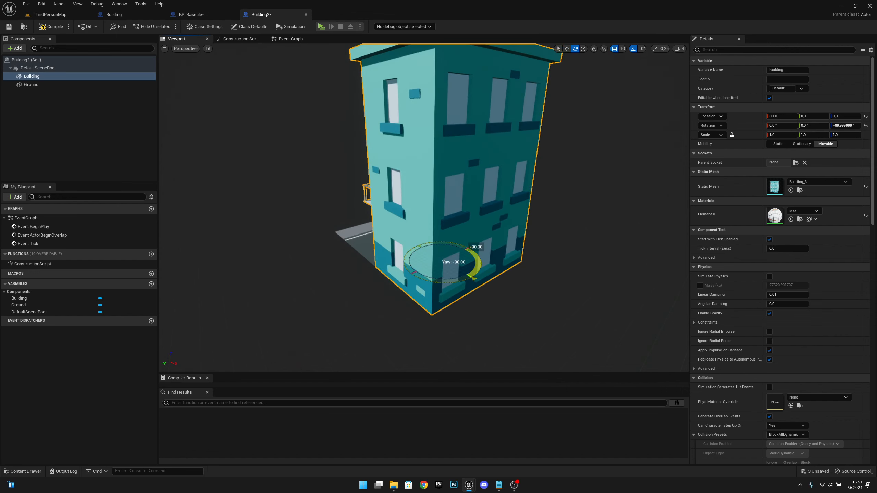
right_click_drag(453, 337, 504, 327)
left_click(850, 125)
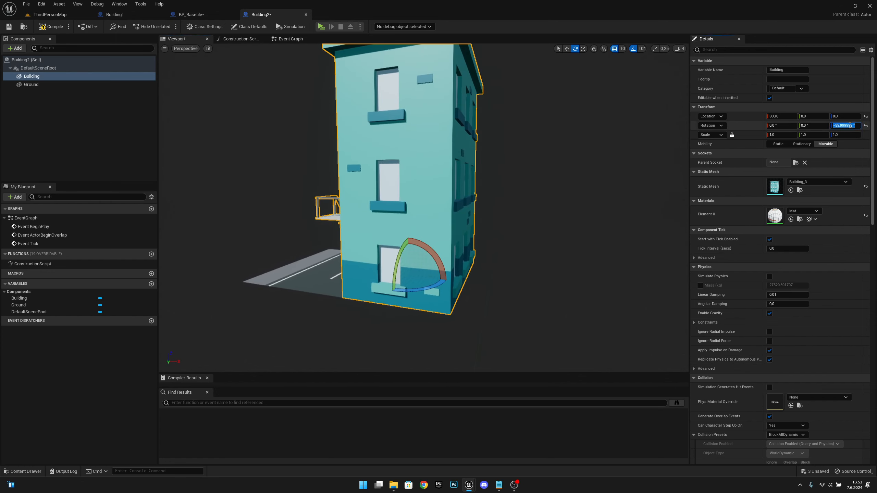
Shift the Building component to X location 245 to line it up with the ground's edge, and compile and save Building2
mouse_move(603, 246)
right_mouse_down()
mouse_move(592, 242)
mouse_move(603, 246)
right_mouse_up()
key("w")
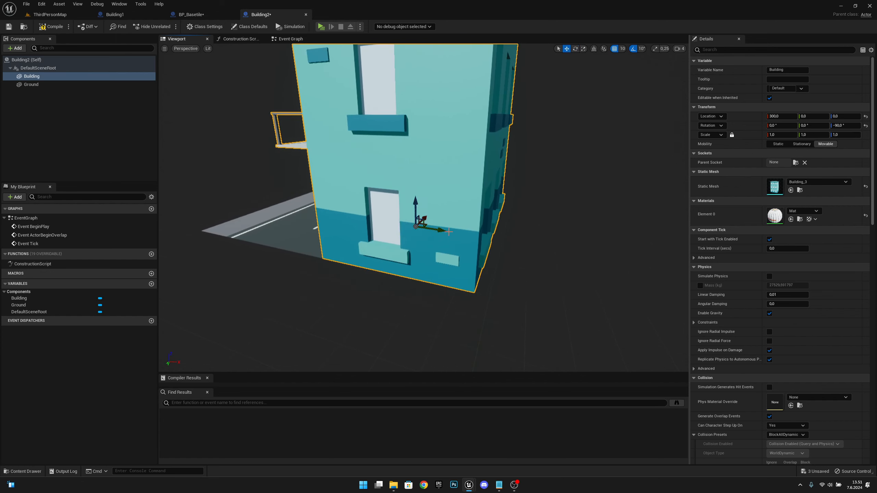
mouse_move(444, 232)
left_mouse_down()
mouse_move(421, 230)
mouse_move(429, 231)
left_mouse_up()
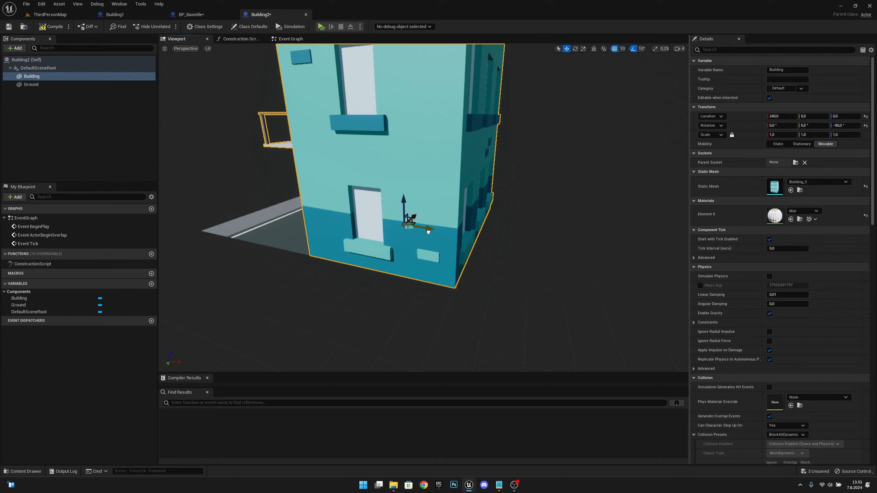
right_click_drag(429, 231, 432, 236)
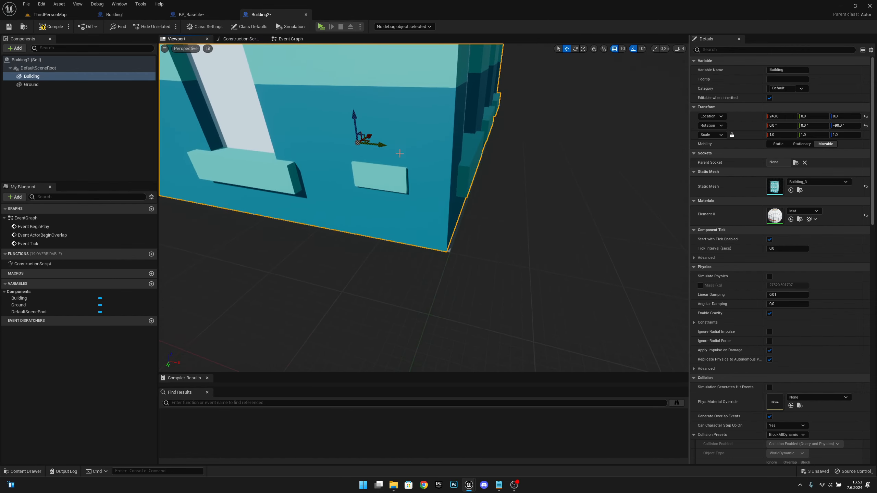
left_click_drag(380, 145, 378, 145)
right_click_drag(387, 152, 387, 182)
key("w")
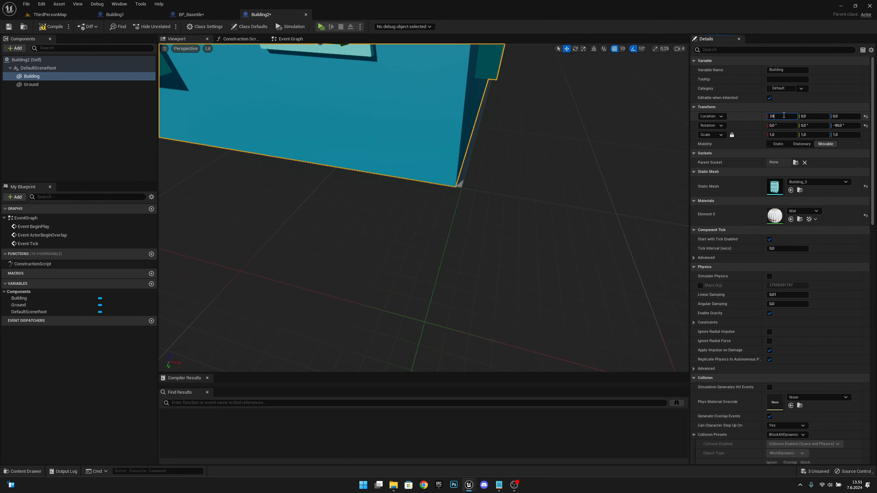
left_click(784, 115)
type("245")
key("Return")
right_click_drag(497, 194, 491, 167)
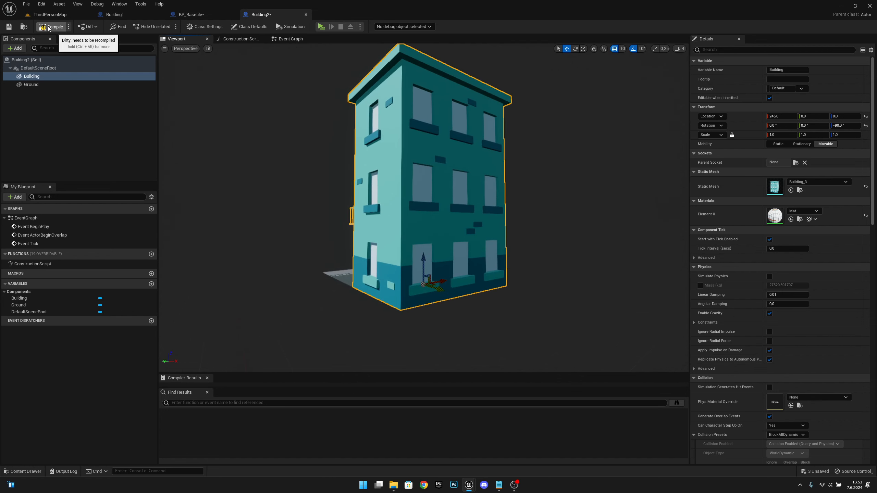
Duplicate Building2 in the Environment folder as Building3 and open the copy for editing
left_click(53, 15)
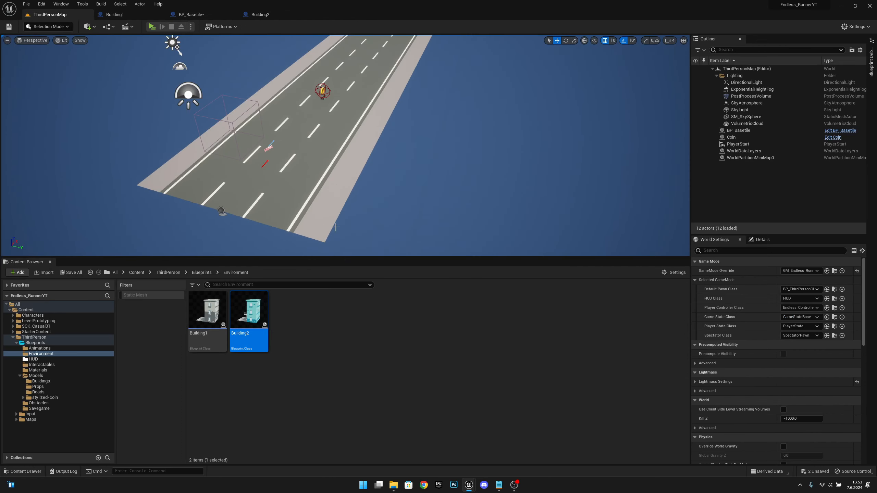
right_click(241, 351)
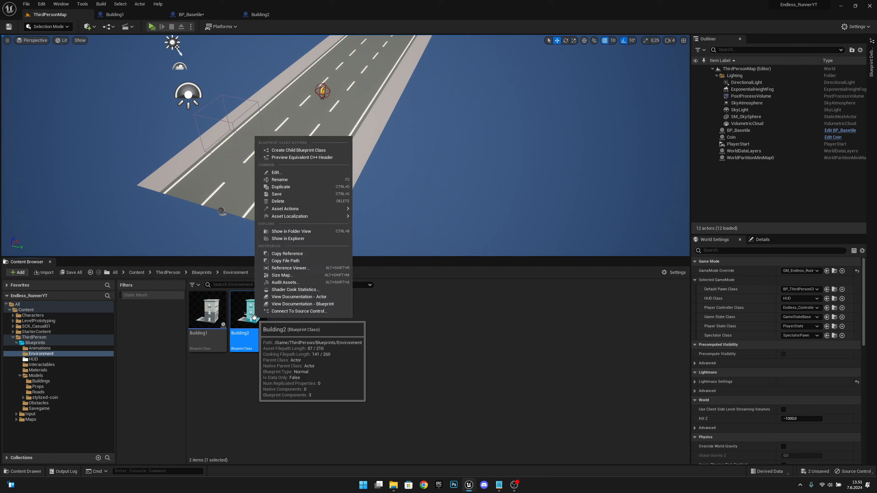
left_click(312, 183)
key("Return")
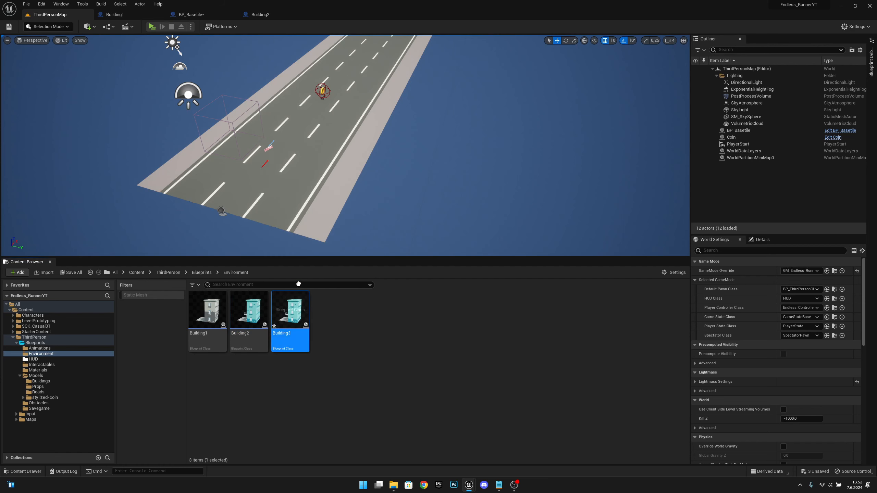
double_click(290, 318)
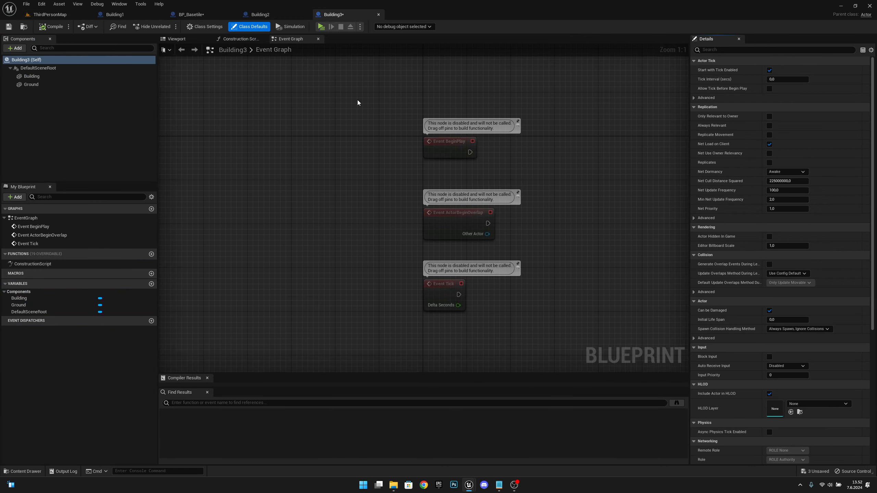
Change the static mesh of Building3's Building component to Building_4
left_click(189, 38)
key("s")
right_click_drag(431, 165, 396, 166)
left_click(396, 165)
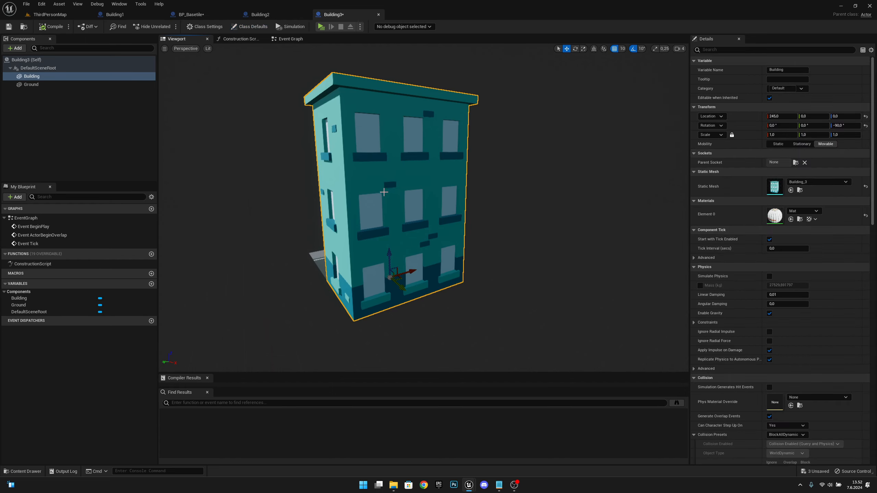
left_click(830, 181)
left_click(822, 315)
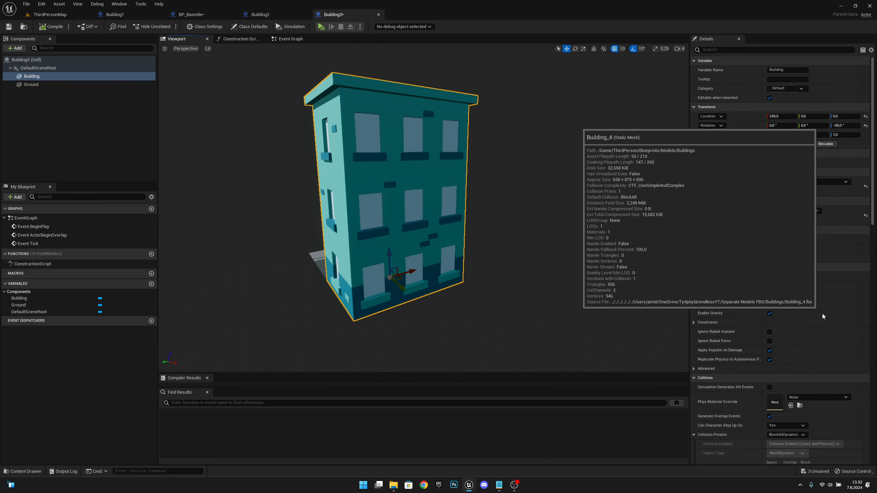
Rotate the Building component of Building3 about the Z axis to about -180°
key("a")
mouse_move(568, 269)
right_mouse_down()
mouse_move(591, 274)
mouse_move(582, 261)
right_mouse_up()
key("w")
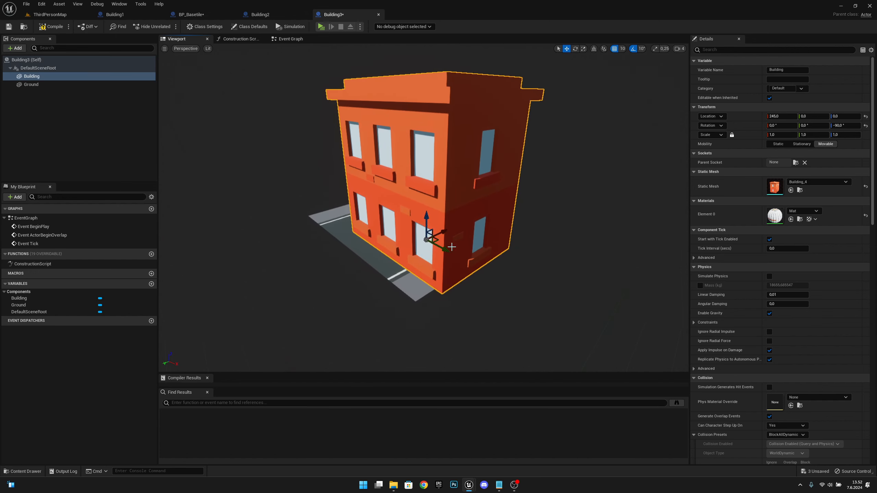
key("e")
left_click_drag(422, 262, 477, 264)
mouse_move(373, 253)
right_mouse_down()
mouse_move(411, 259)
mouse_move(374, 254)
right_mouse_up()
Move the Building component toward the ground's edge and set its X location to 320
key("w")
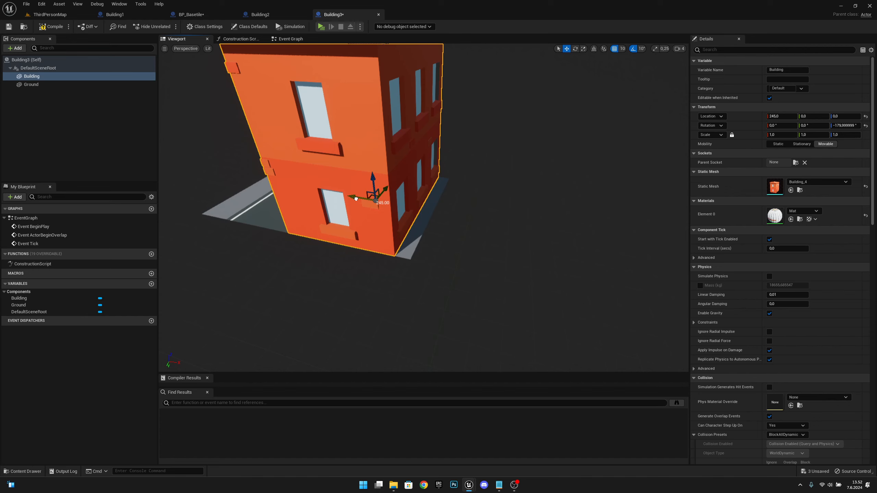
left_click_drag(355, 198, 368, 200)
right_click_drag(368, 201, 427, 280)
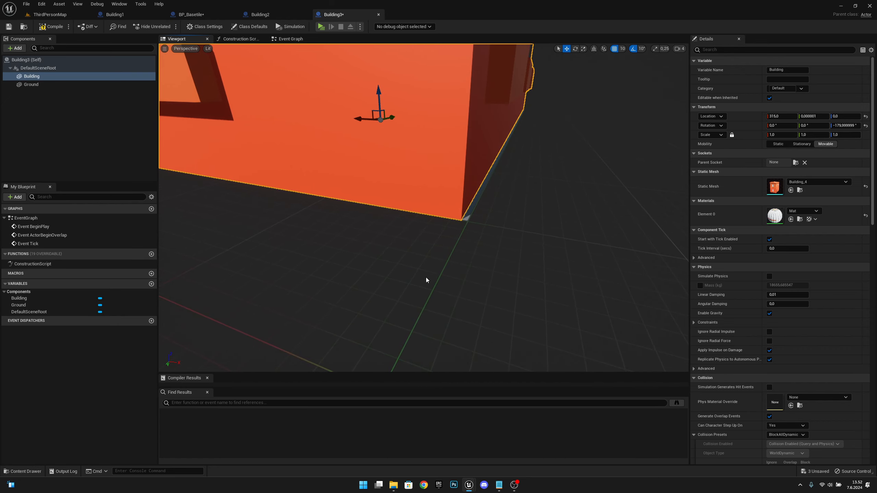
left_click(780, 119)
type("320")
key("Return")
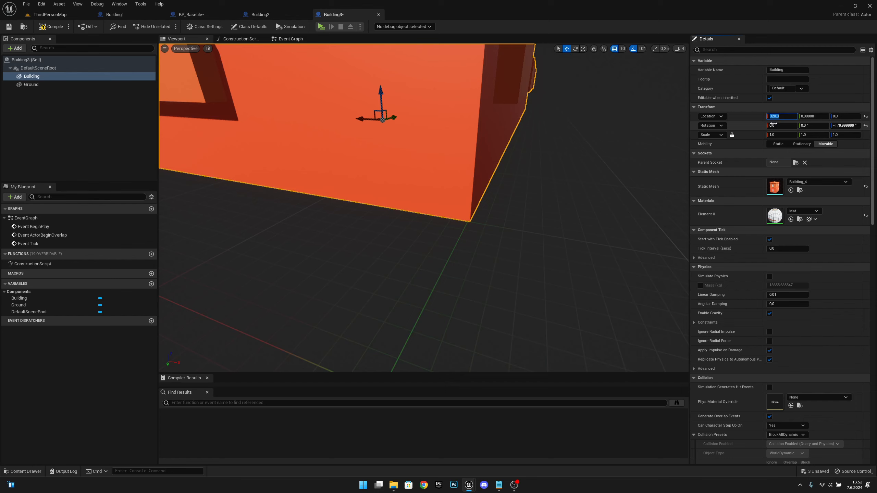
right_click_drag(586, 194, 549, 164)
Compile and save the Building3 Blueprint, and locate it in the Environment folder
left_click(48, 27)
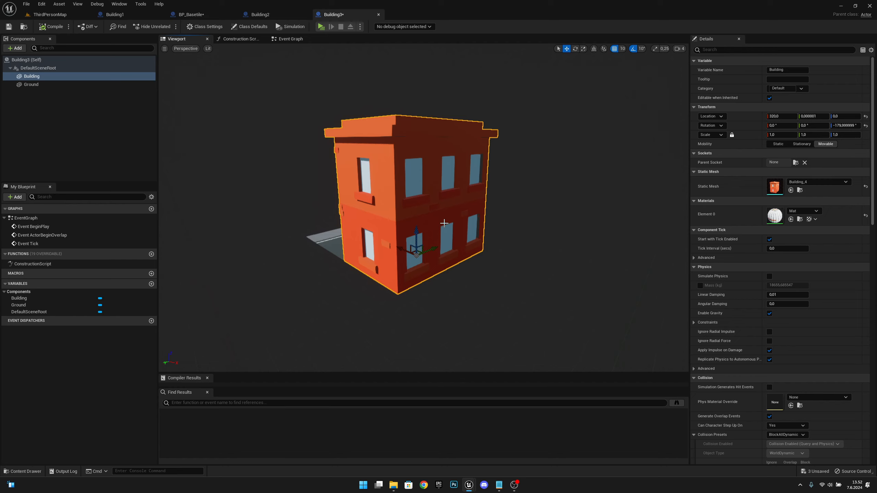
right_click_drag(444, 223, 518, 226)
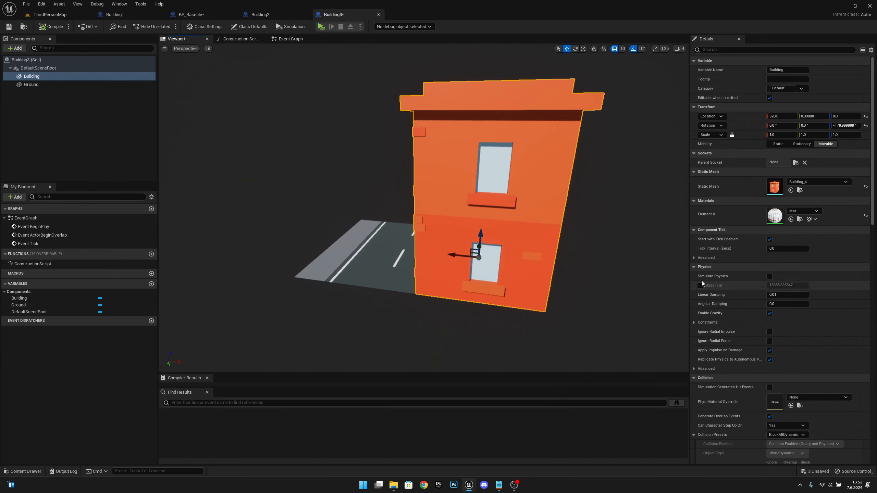
right_click_drag(566, 242, 468, 244)
left_click(8, 27)
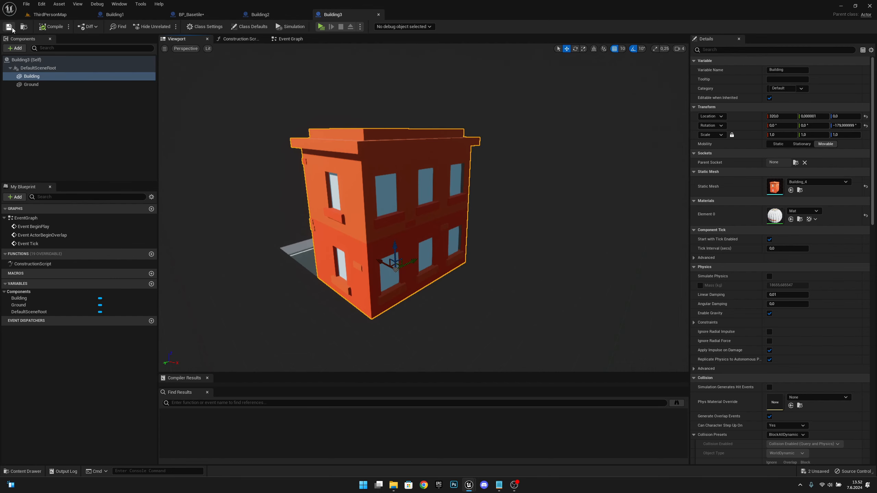
left_click(24, 27)
Switch to the BP_Basetile Blueprint and add a Child Actor component under DefaultSceneRoot, keeping its default name
right_click_drag(345, 145, 271, 135)
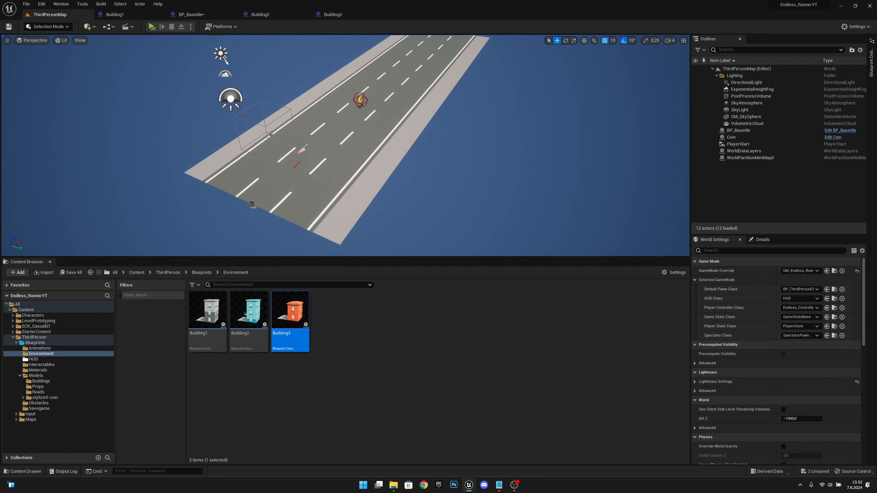
left_click(198, 19)
right_click_drag(335, 123, 306, 121)
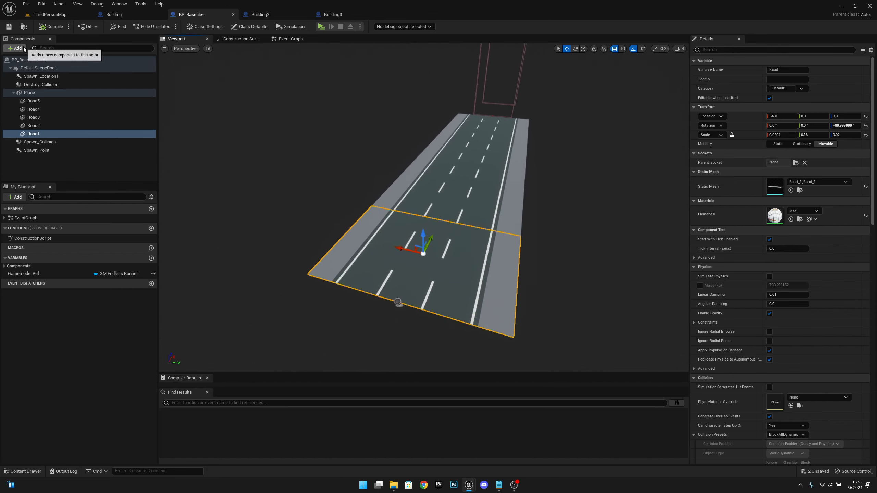
left_click(23, 68)
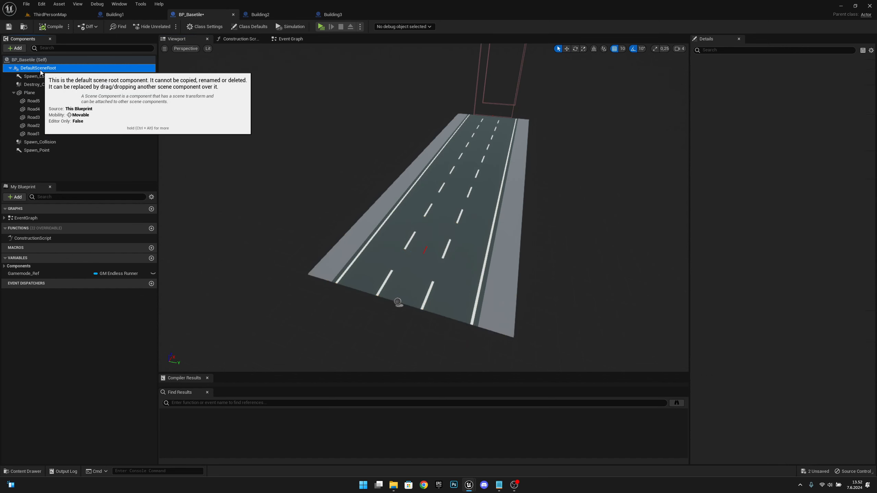
left_click(16, 49)
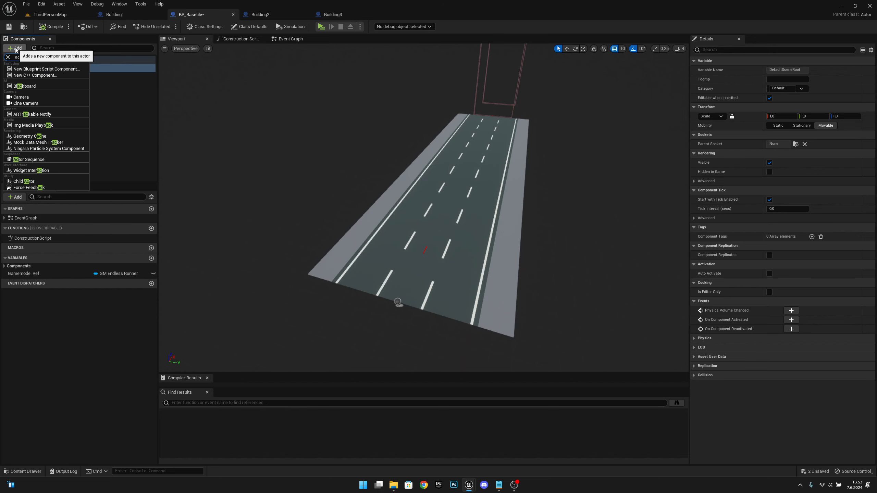
type("actor")
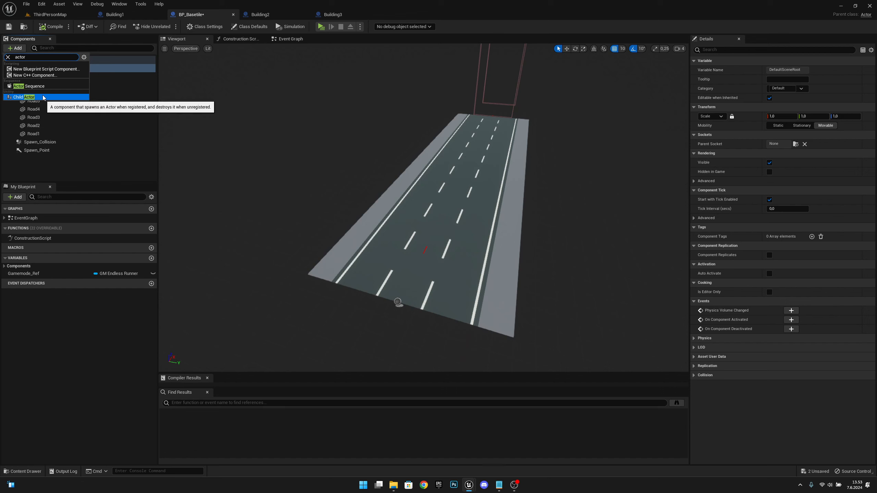
left_click(26, 97)
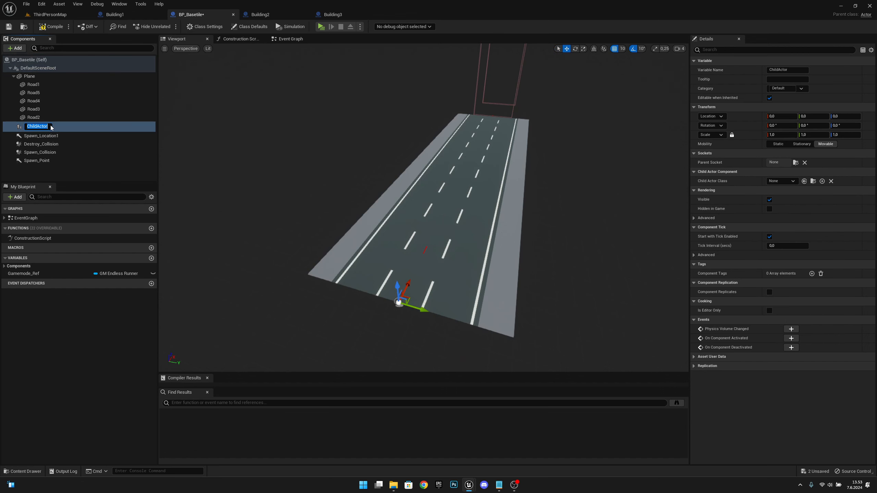
key("Return")
Set the Child Actor Class of the new child actor component to Building1
left_click(778, 182)
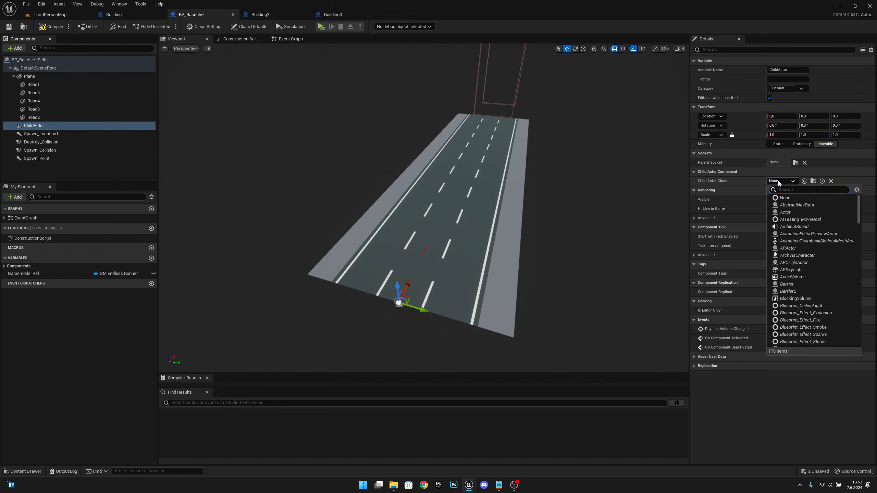
type("build")
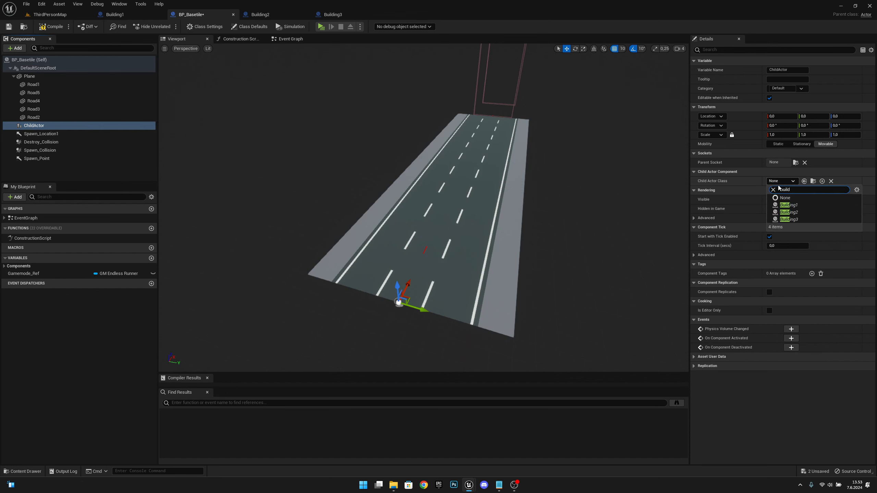
left_click(791, 205)
key("s")
mouse_move(513, 194)
right_mouse_down()
mouse_move(500, 195)
mouse_move(512, 193)
right_mouse_up()
Rotate the Building1 child actor 90° about Z and place it beside the road's start at about X 400, Y -1200
key("e")
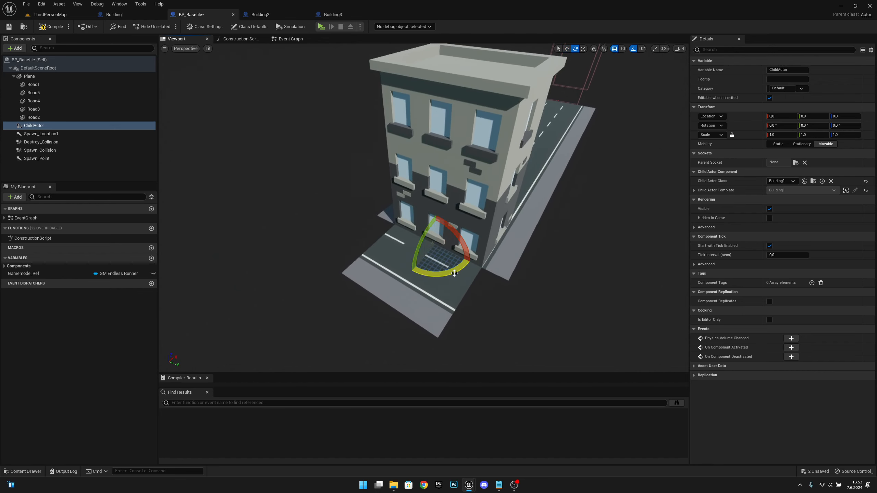
left_click_drag(455, 274, 340, 189)
key("w")
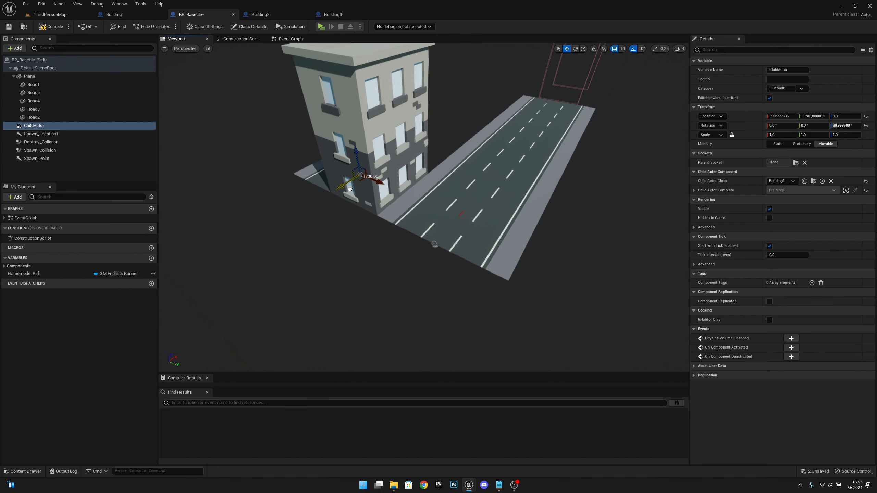
right_click_drag(340, 189, 338, 157)
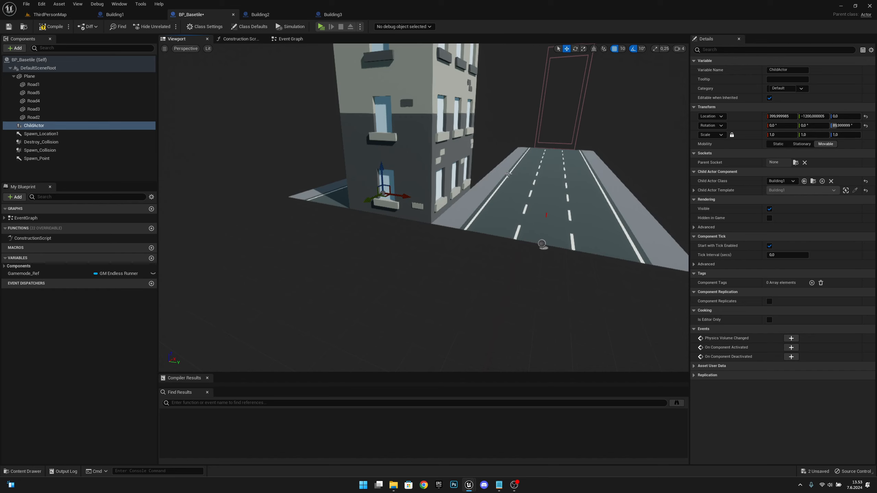
right_click_drag(506, 172, 385, 130)
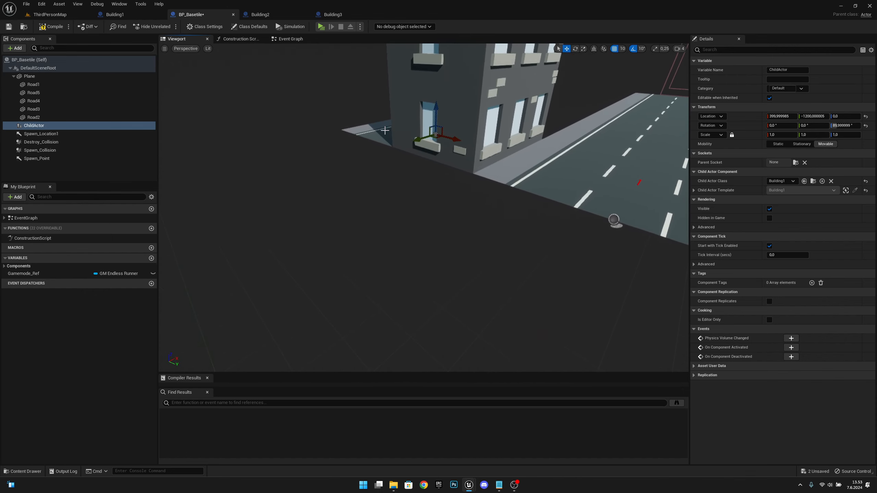
mouse_move(560, 201)
right_mouse_down()
mouse_move(607, 181)
mouse_move(596, 179)
mouse_move(625, 178)
mouse_move(567, 195)
right_mouse_up()
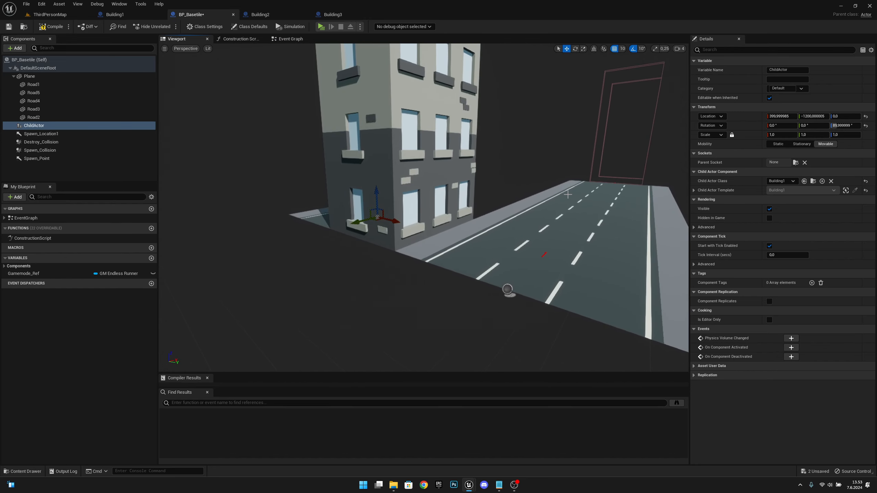